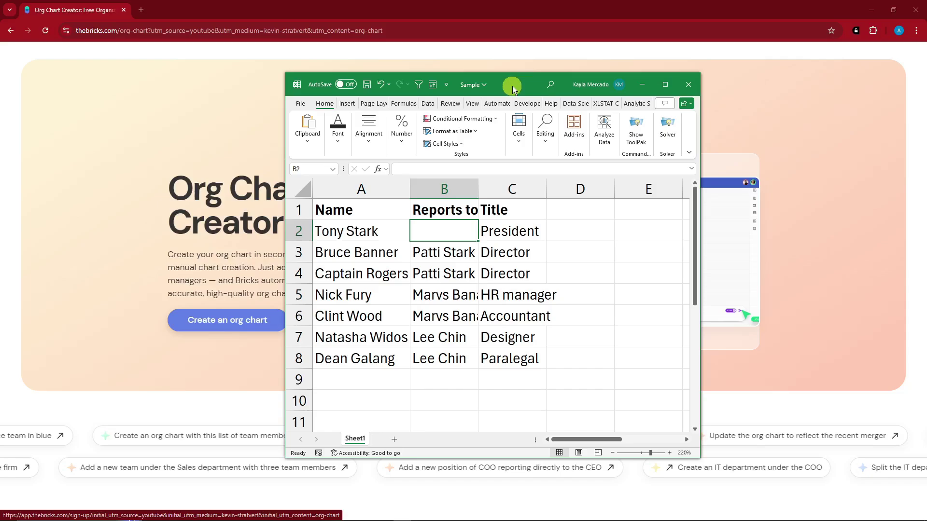
Step: Move the Excel window aside and select the Name, Reports to and Title columns in turn
left_click_drag(513, 90, 711, 74)
left_click_drag(780, 424, 746, 424)
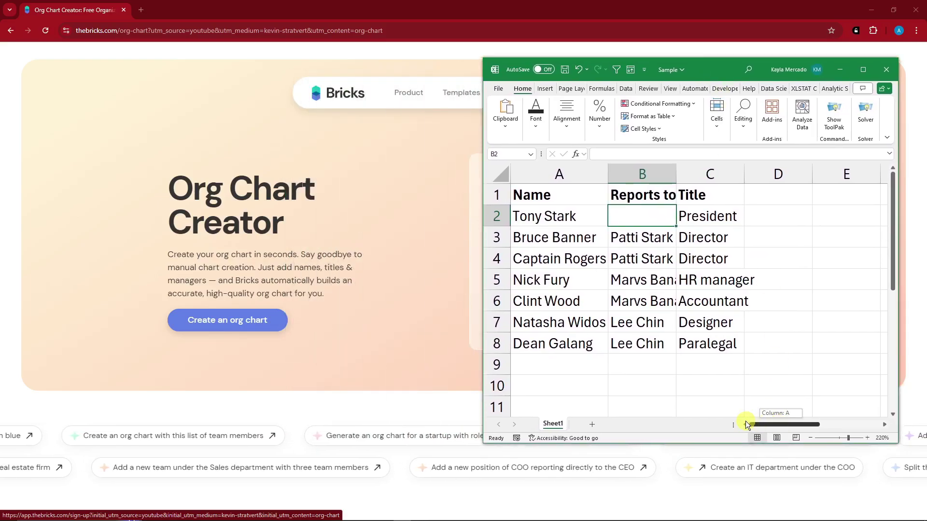
left_click(642, 276)
left_click_drag(533, 193, 560, 356)
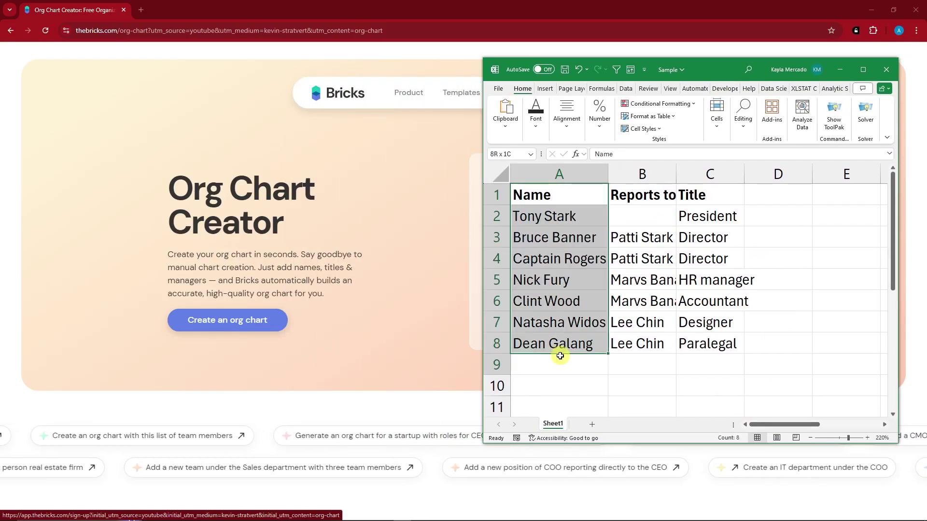
left_click_drag(654, 193, 654, 340)
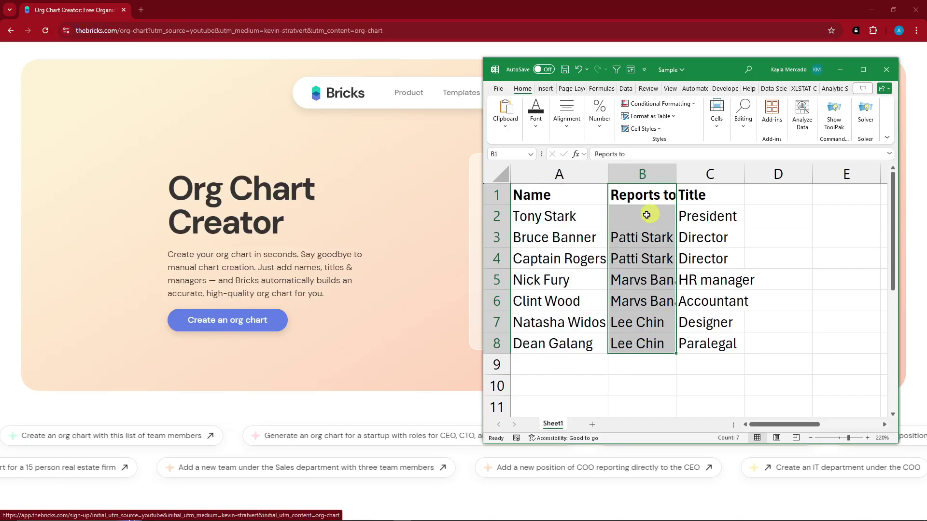
left_click_drag(577, 216, 590, 346)
left_click_drag(718, 213, 703, 343)
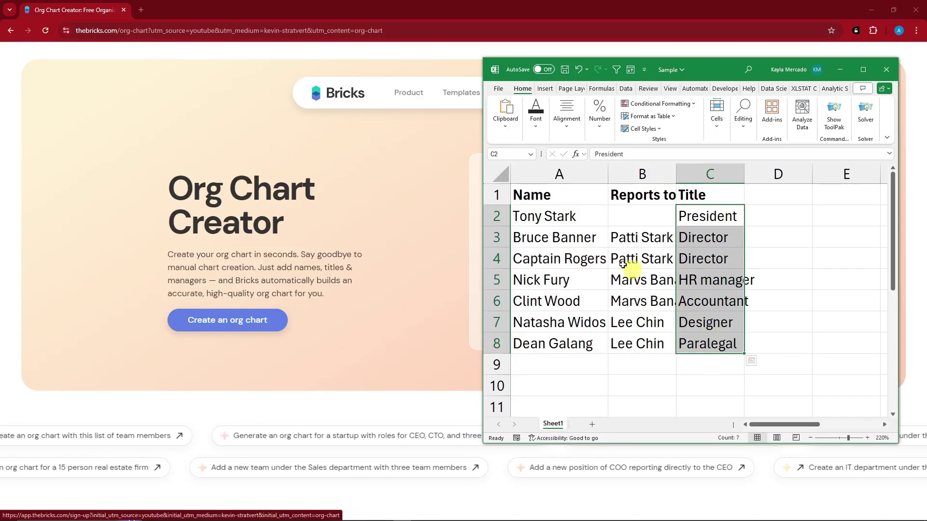
Step: Select the whole staff table A1:C8, then minimize the Excel workbook
left_click(560, 238)
left_click(554, 216)
left_click_drag(555, 216, 714, 344)
left_click(564, 242)
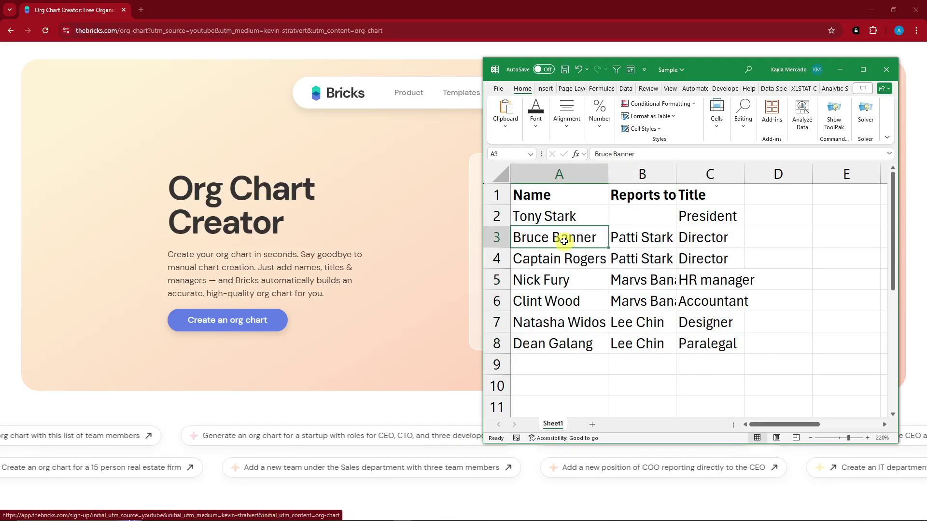
left_click_drag(560, 195, 703, 335)
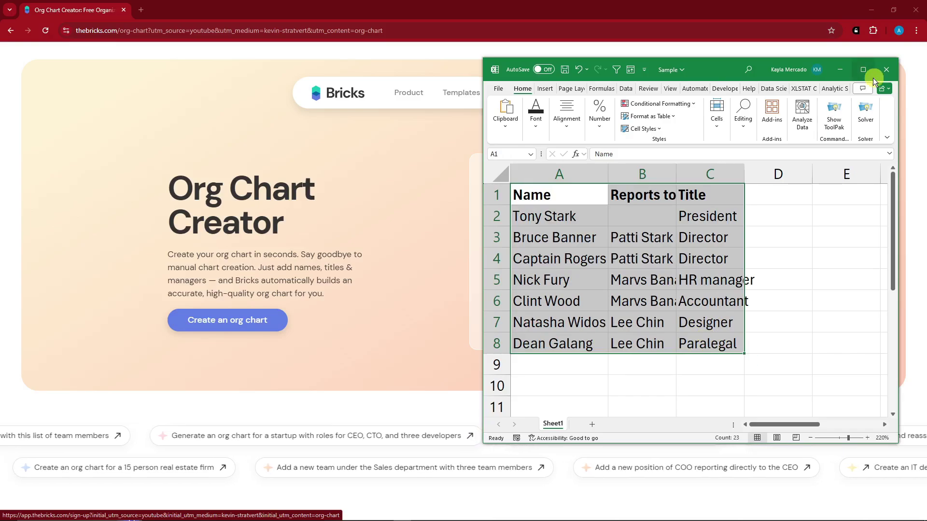
left_click(840, 72)
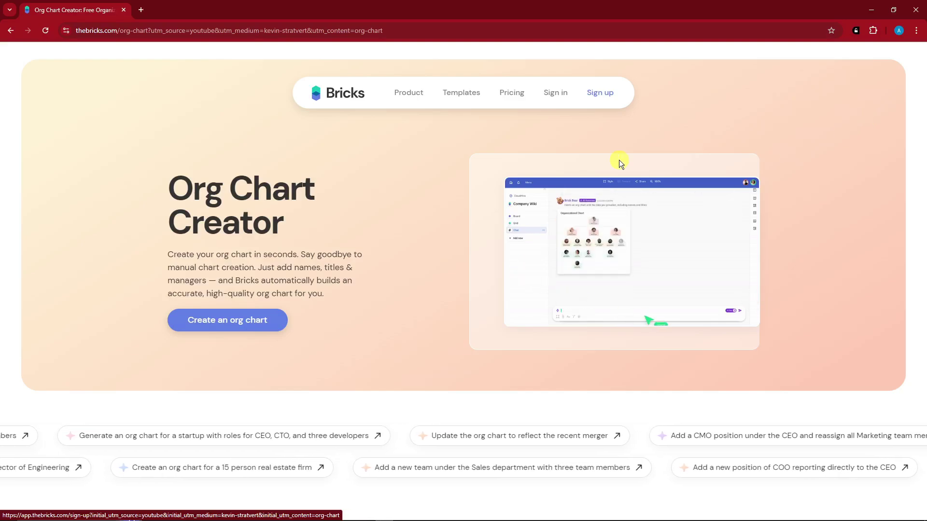
Step: Open the Bricks Pricing page in a new tab and scroll through the plans
middle_click(511, 95)
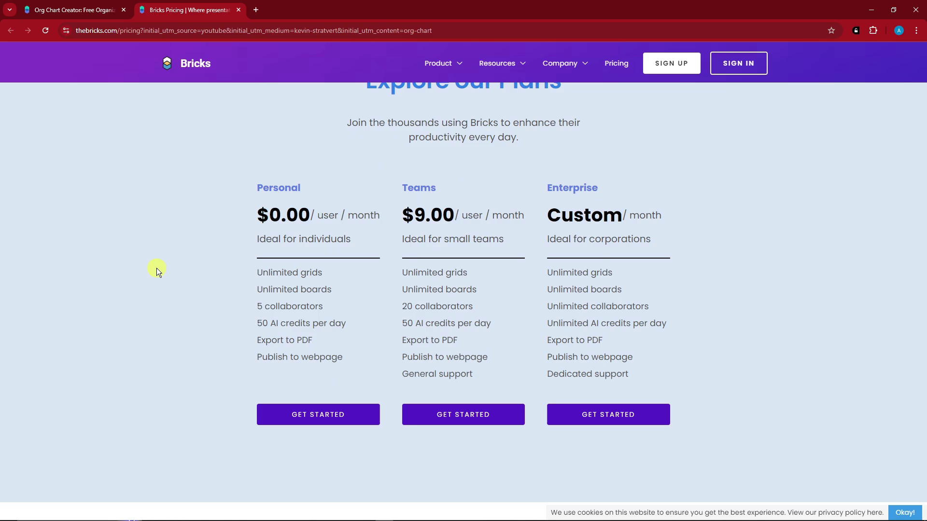
scroll(157, 268, "up", 1)
scroll(164, 267, "down", 1)
scroll(193, 278, "up", 1)
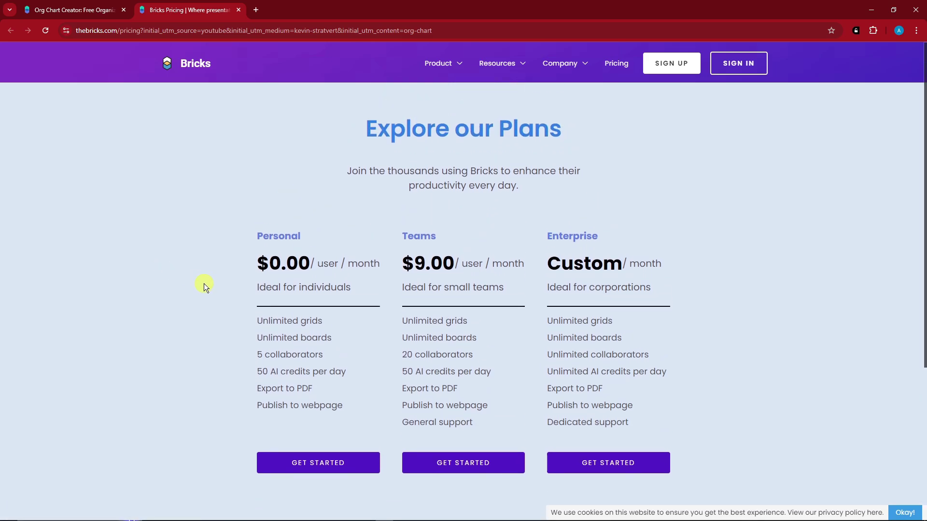
scroll(285, 275, "down", 2)
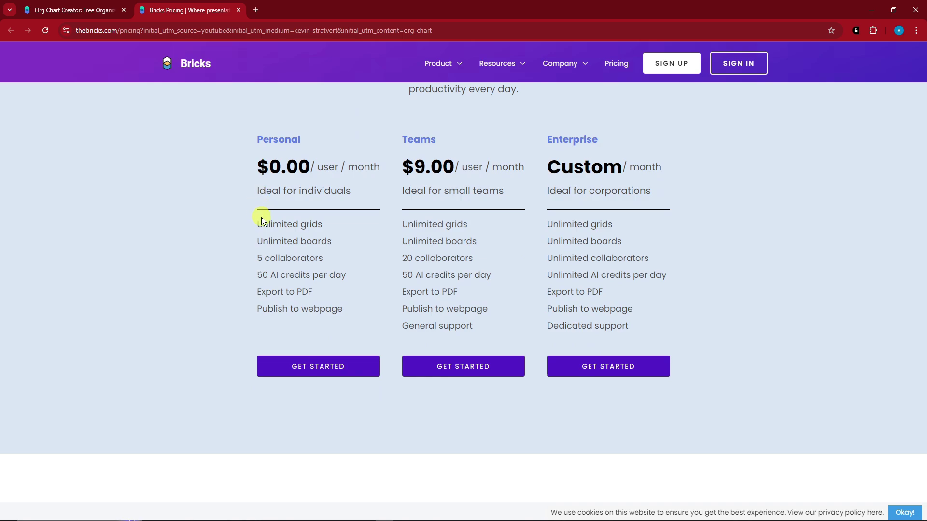
Step: Highlight Unlimited grids and the features across the Personal, Teams and Enterprise columns
left_click_drag(258, 225, 310, 225)
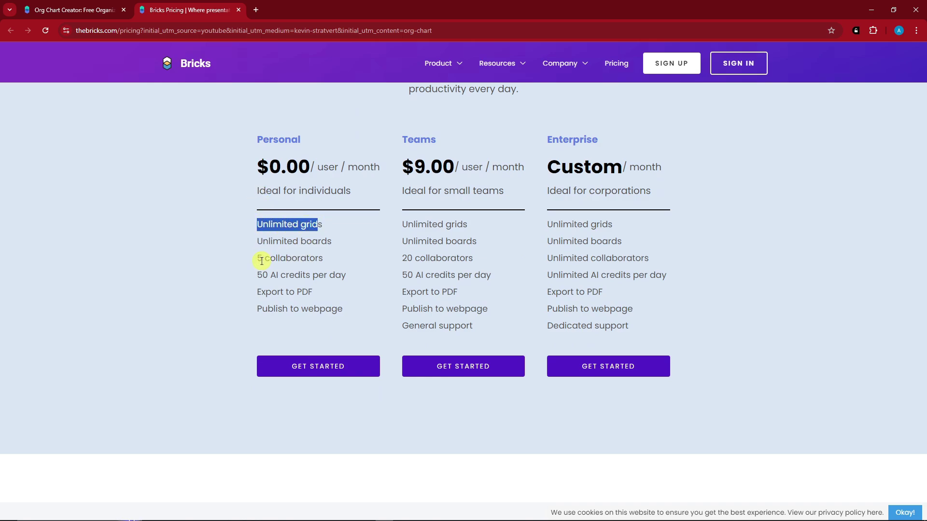
left_click(429, 275)
left_click_drag(280, 230, 632, 311)
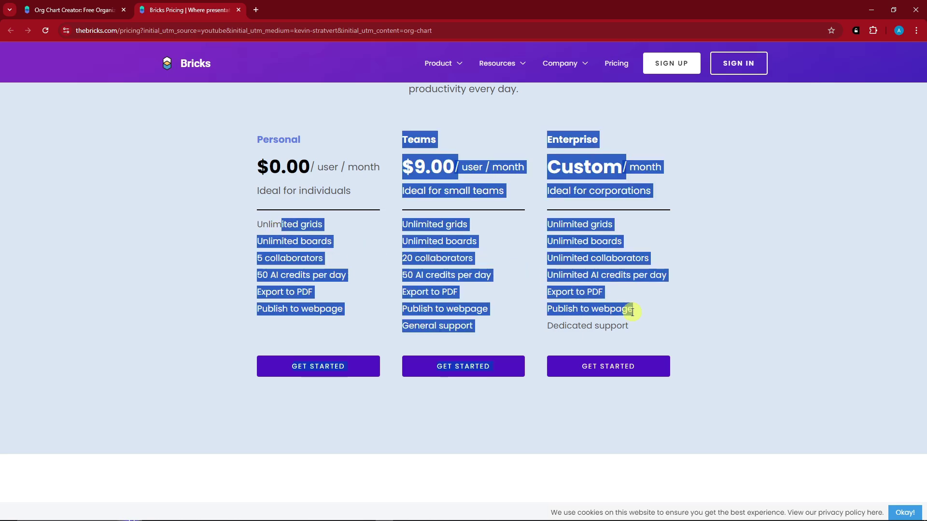
left_click(801, 271)
scroll(801, 273, "down", 2)
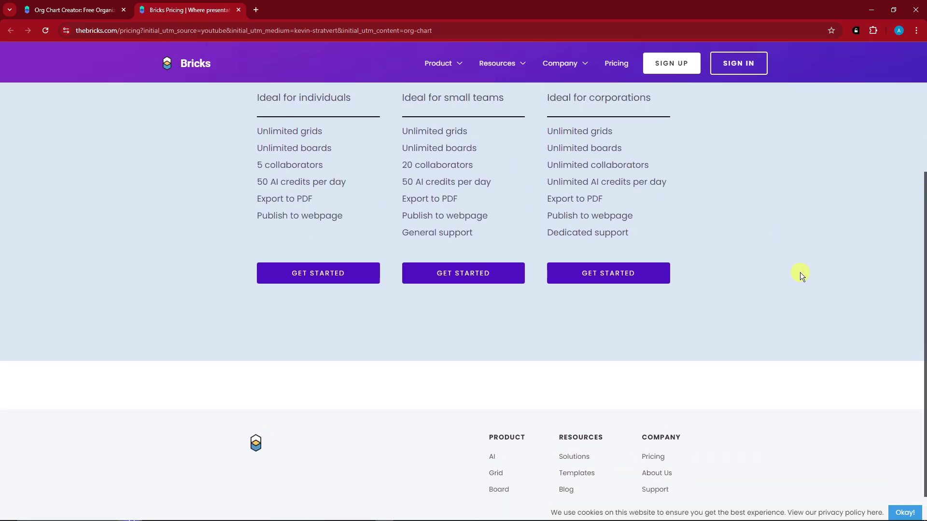
scroll(800, 272, "down", 1)
scroll(772, 241, "up", 5)
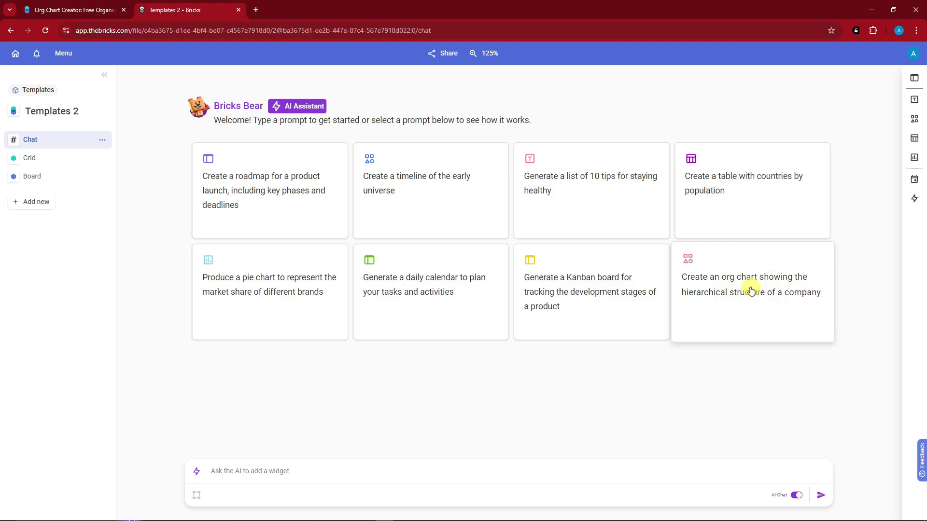
Step: Bring back the copied Excel staff table, minimize it again, and start a prompt in Templates 2 Chat
left_click(406, 515)
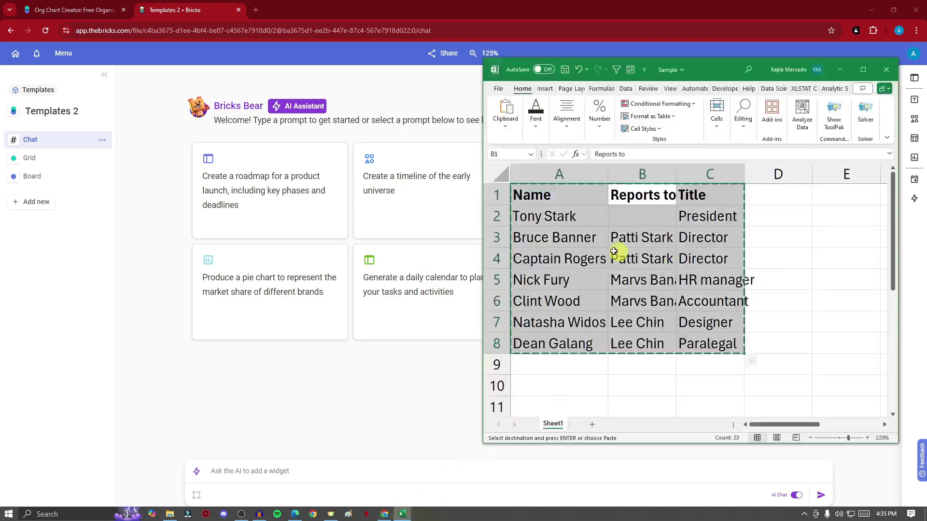
left_click(839, 69)
left_click(275, 470)
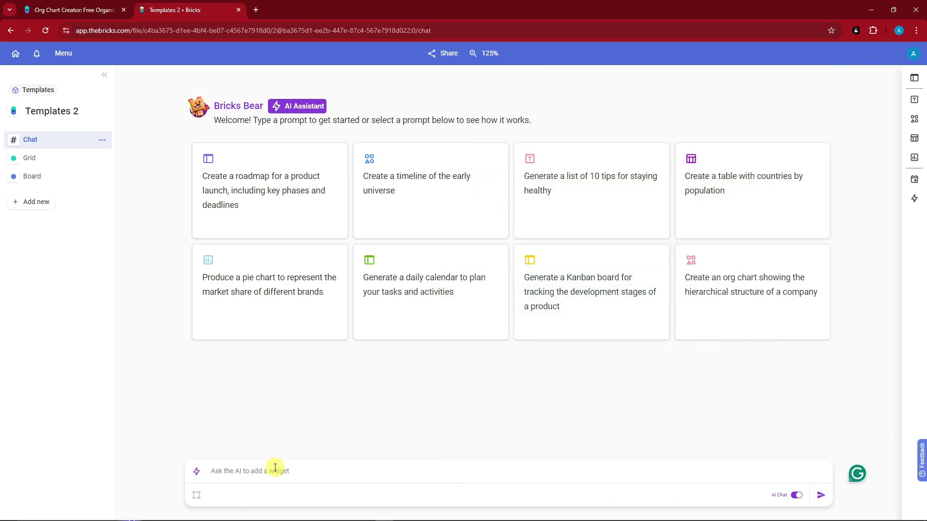
Step: Write 'make an org chart' with the staff table pasted on a new line below
type("make an org chart")
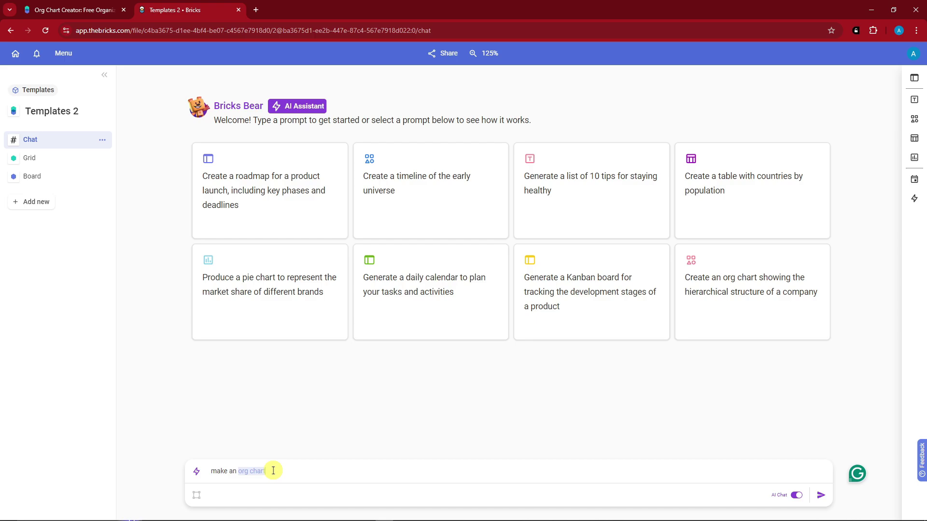
key("shift+Return")
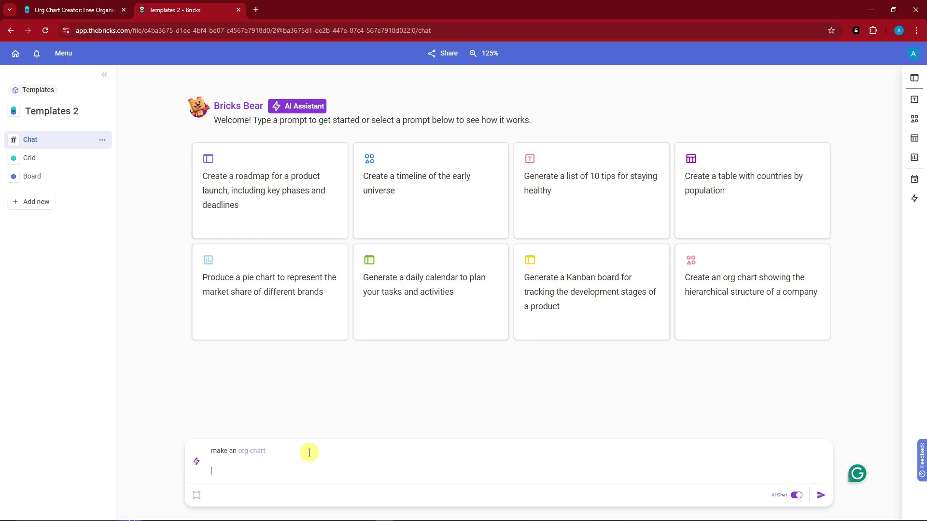
type("Name Reports to Title Tony Stark President Bruce Banner Patti Stark Director Captain Rogers Patti Stark Director Nick Fury Marys Banal HR manager Clint Wood Marys Banal Accountant Natasha Widos Lee Chin Designer Dean Galang Lee Chin Paralegal")
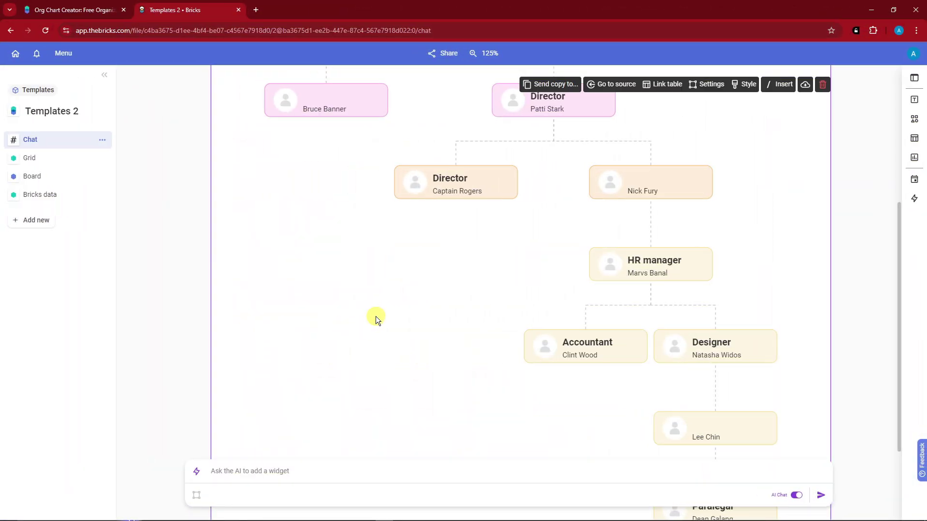
Step: Restyle the generated org chart with the circle-avatar world-map template from the Style gallery
scroll(379, 322, "up", 5)
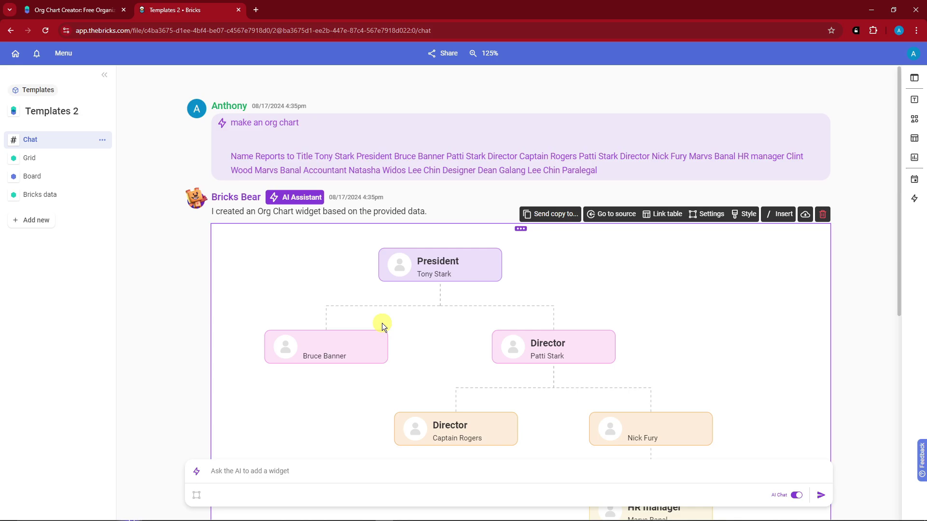
scroll(544, 346, "down", 4)
scroll(633, 273, "up", 1)
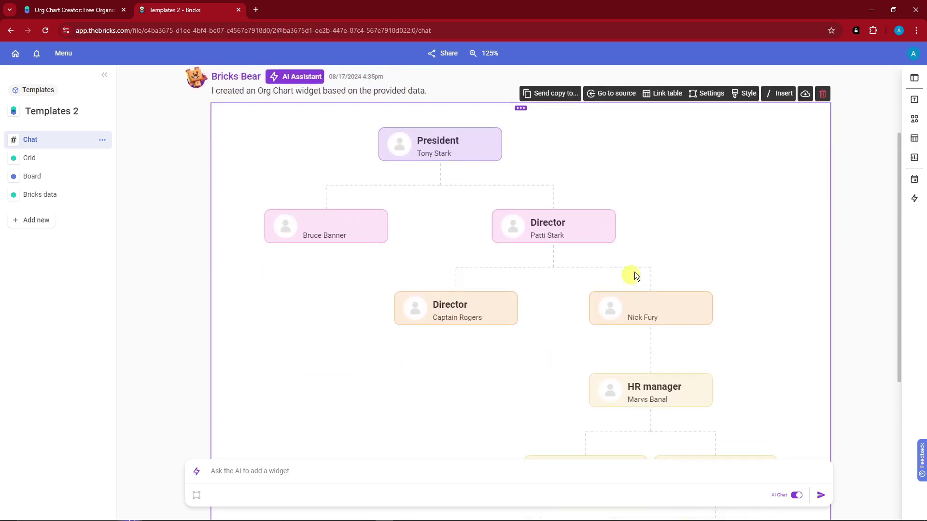
left_click(745, 100)
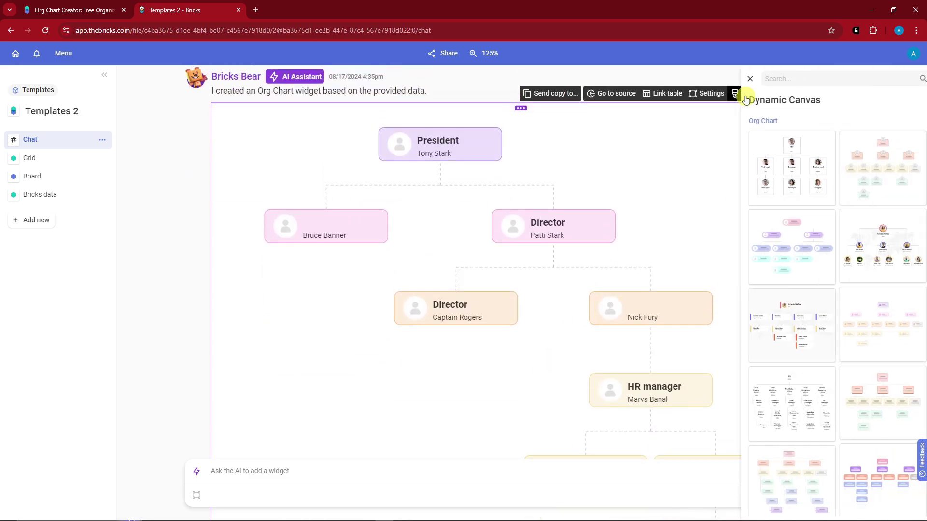
left_click(767, 170)
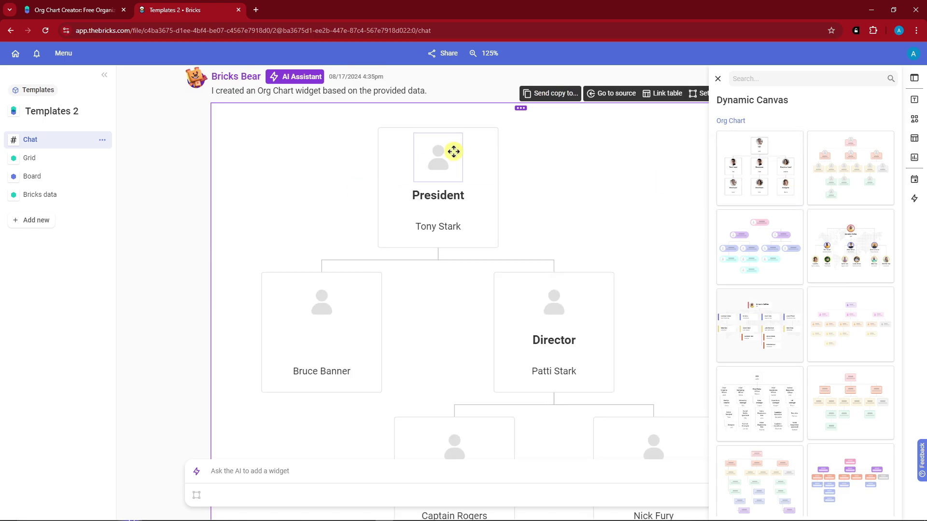
left_click(845, 242)
left_click(318, 294)
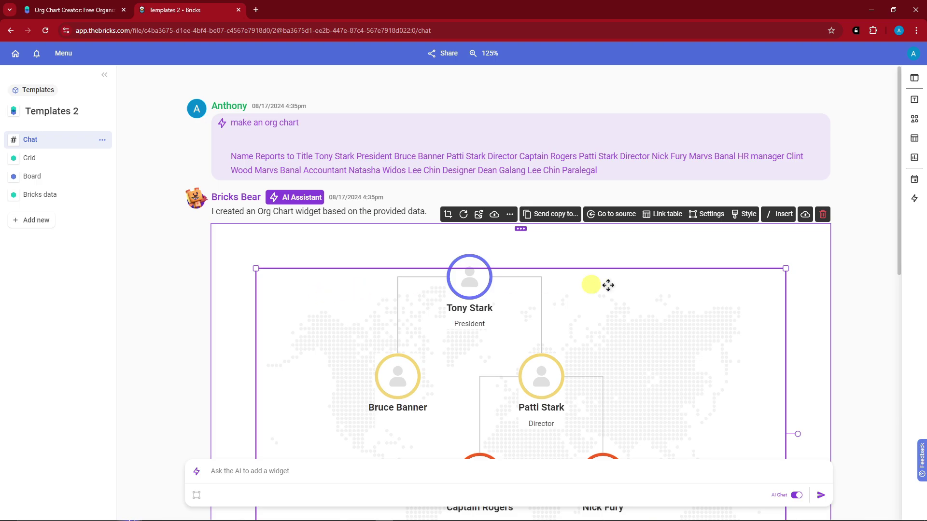
left_click(851, 280)
Step: Move the Bruce Banner node down and left and highlight its name label
scroll(628, 275, "down", 5)
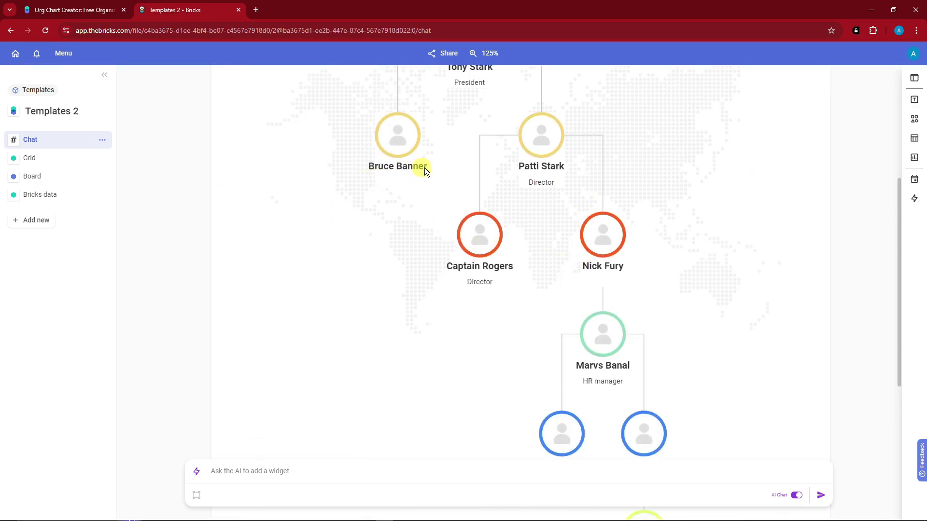
left_click(398, 167)
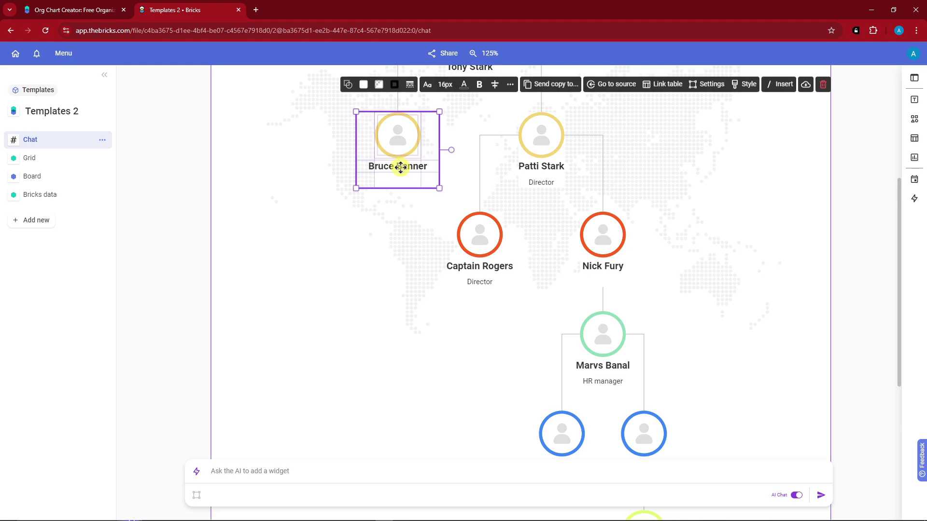
left_click_drag(401, 168, 377, 224)
left_click(382, 189)
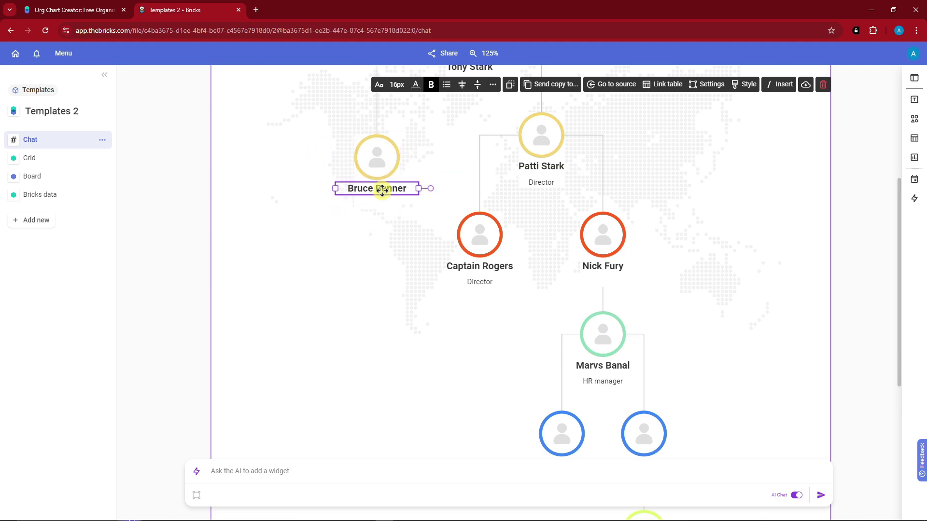
left_click_drag(405, 188, 345, 190)
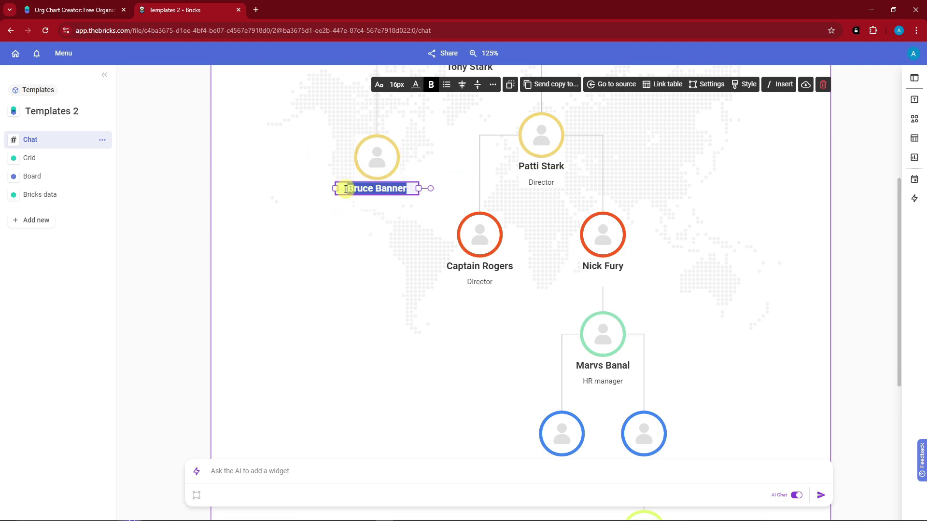
left_click(391, 203)
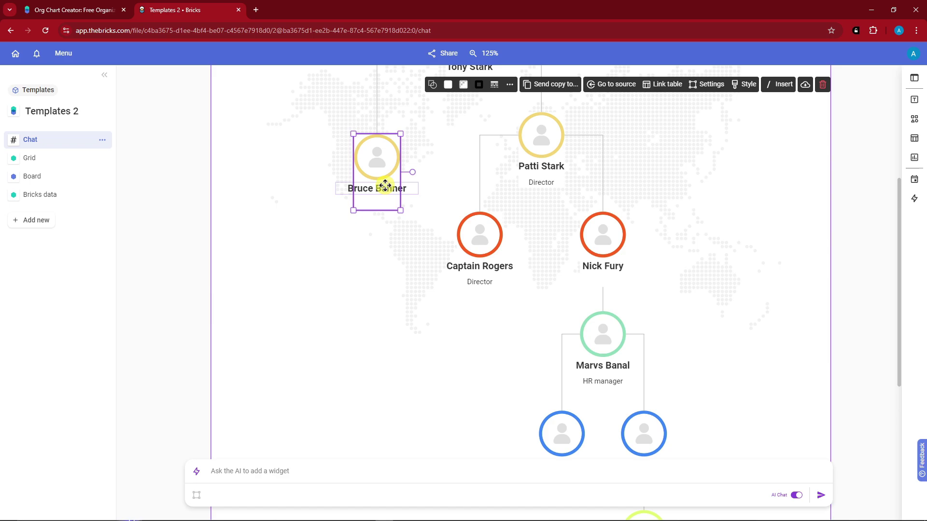
Step: Edit the Captain Rogers node's labels, setting the title to DIR and subtitle to Captain Rogers
left_click(493, 269)
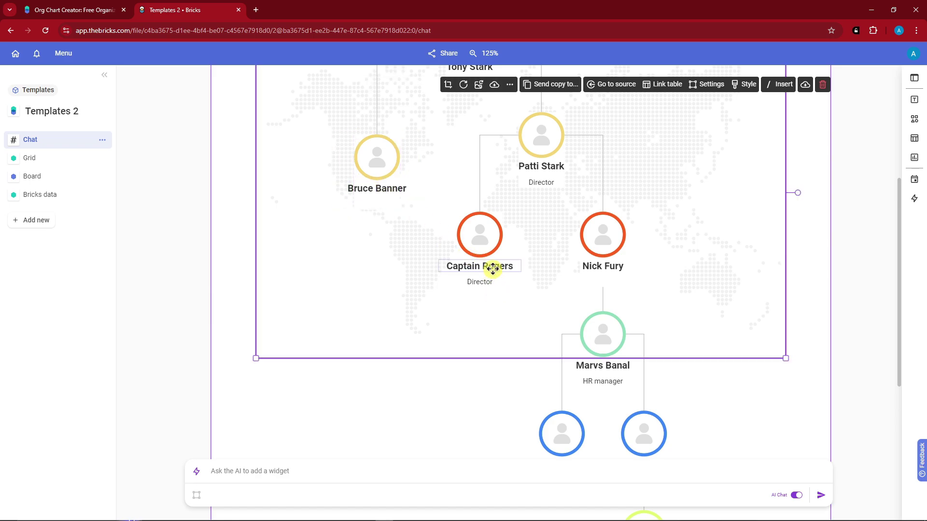
left_click(493, 266)
left_click(493, 266)
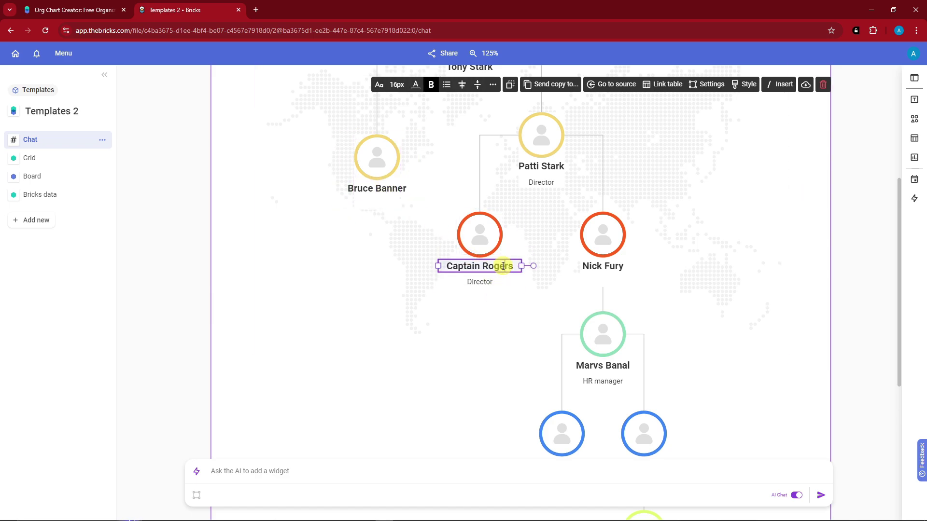
double_click(504, 266)
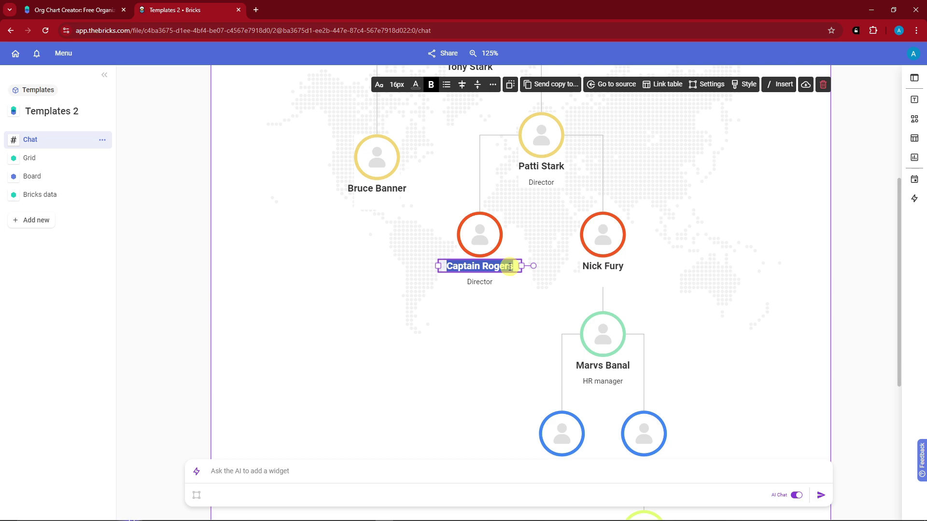
type("DIR")
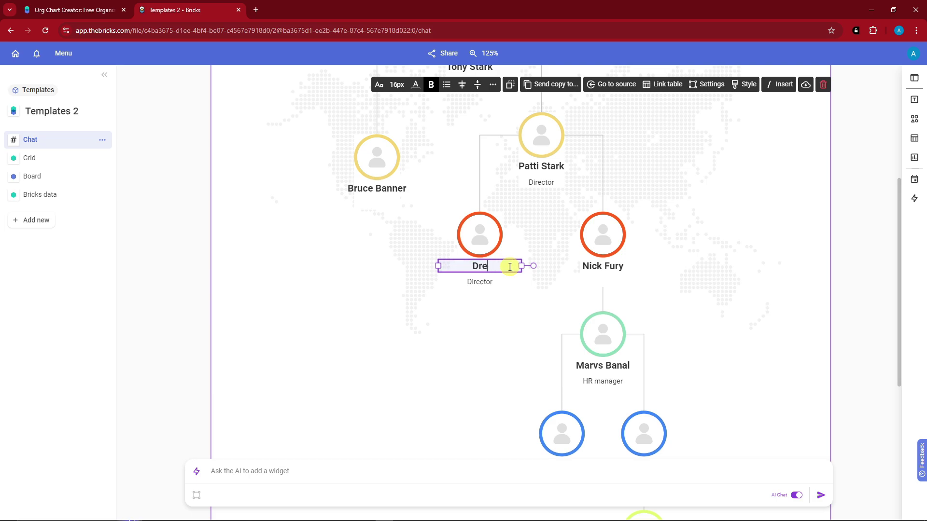
left_click(490, 282)
left_click(490, 282)
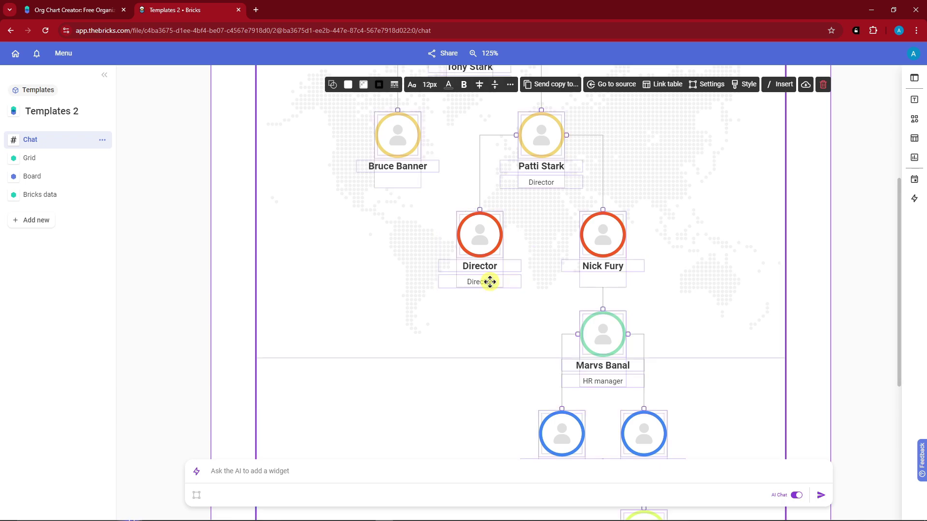
double_click(490, 282)
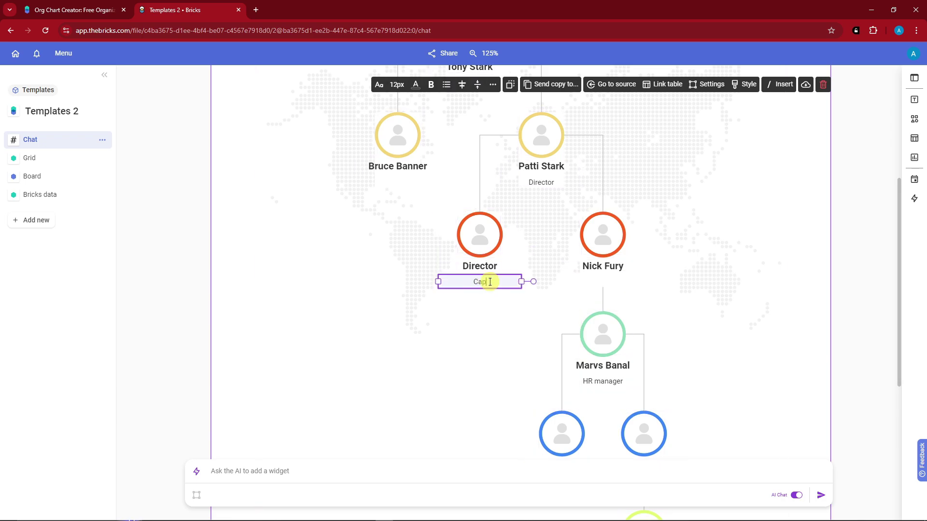
type("Captain Rogers")
key("Return")
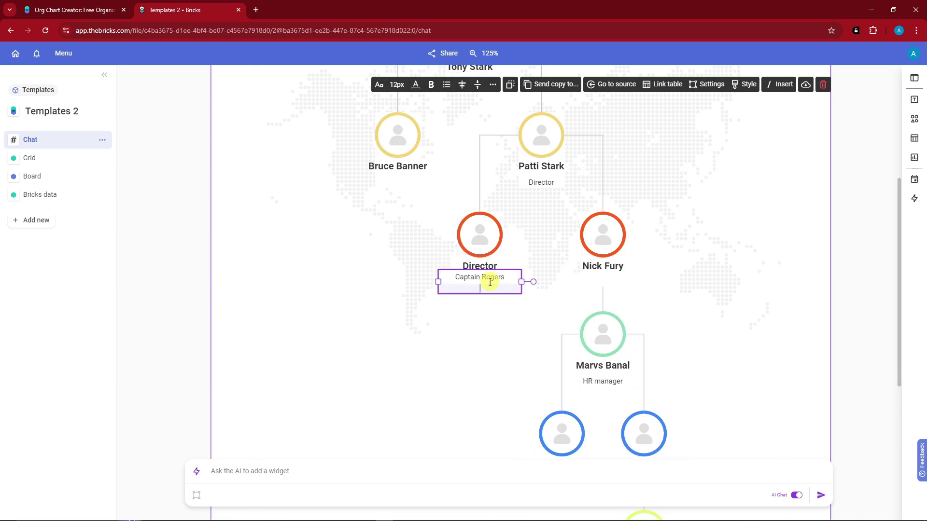
left_click(469, 332)
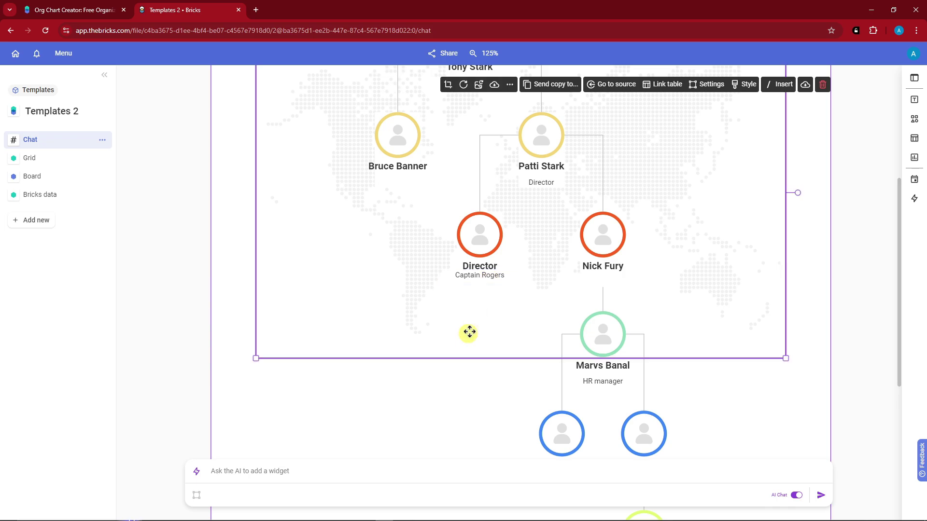
Step: Restore the node's labels to title Captain Rogers with subtitle Director
left_click(487, 277)
left_click(490, 275)
left_click(490, 275)
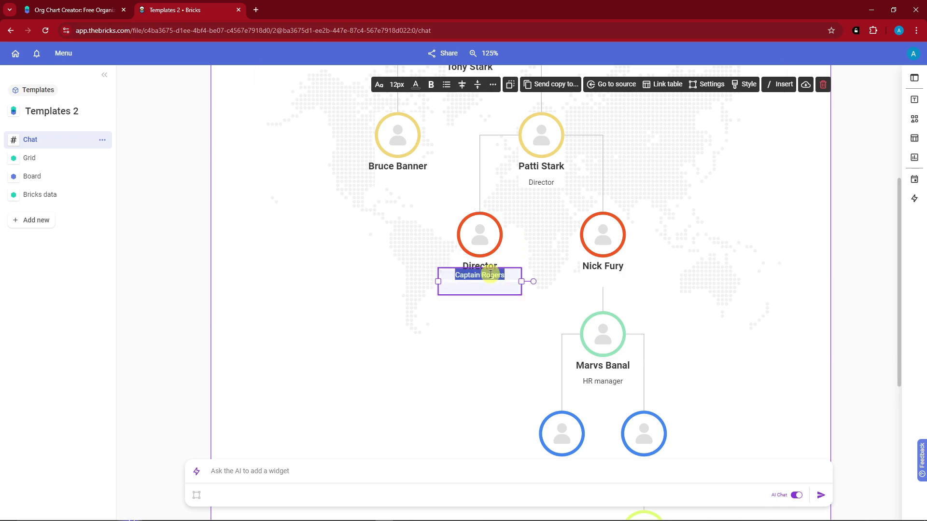
type("Director")
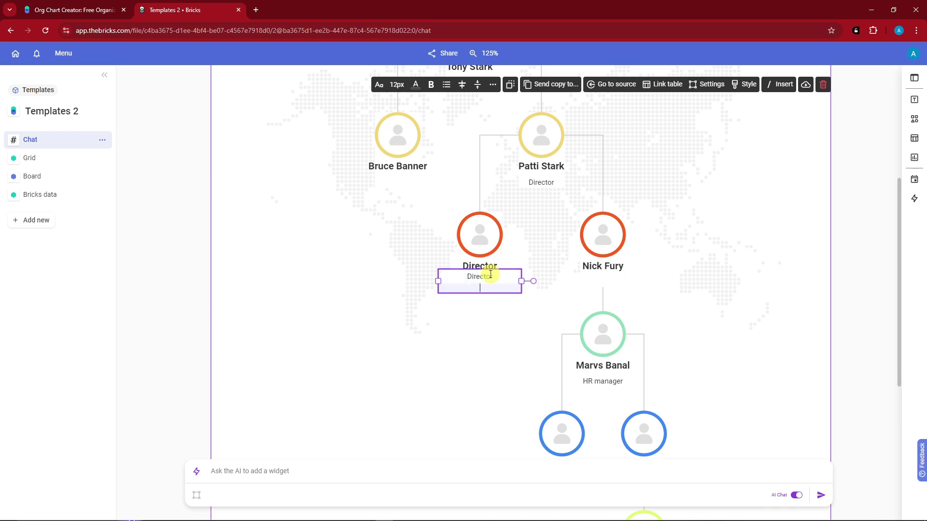
left_click(463, 309)
left_click(480, 265)
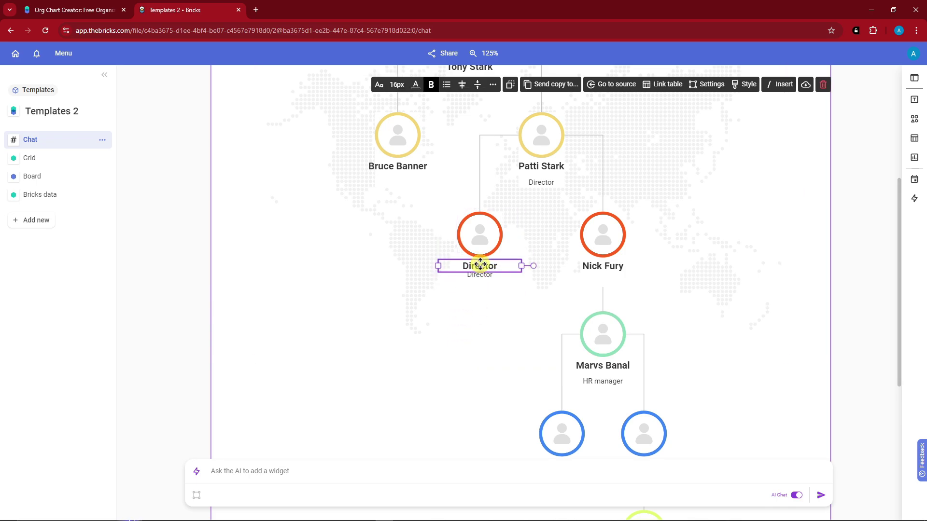
left_click_drag(495, 266, 458, 268)
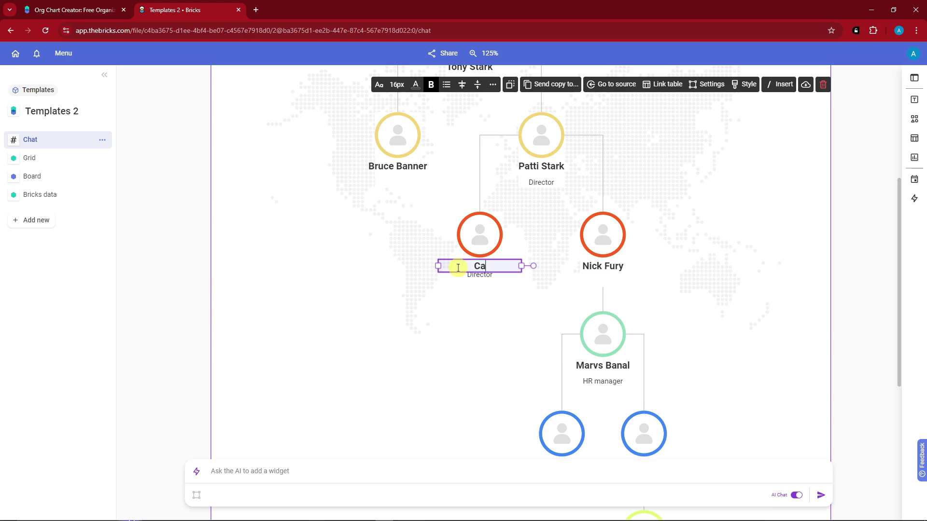
type("Captain Rogers")
key("Return")
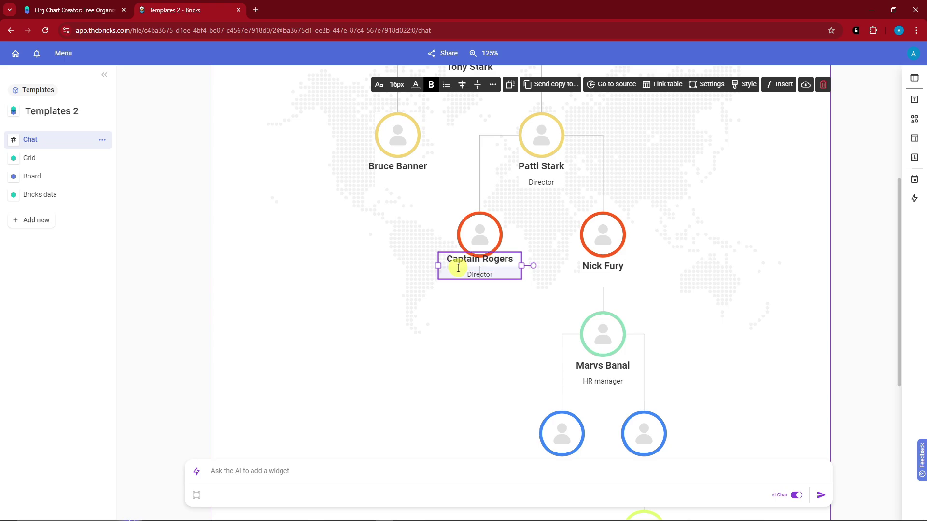
left_click(439, 339)
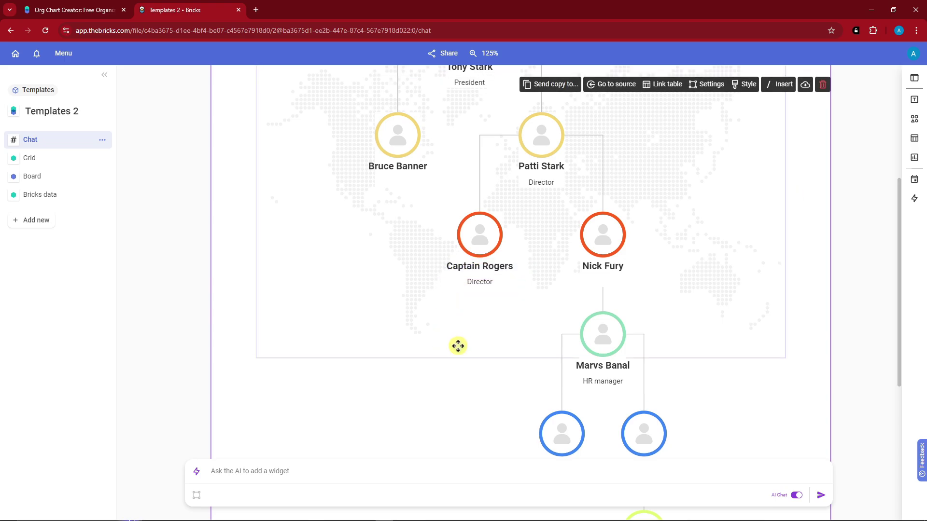
Step: Drag Bruce Banner's node further out on the left and colour his name red
scroll(457, 345, "up", 4)
scroll(441, 333, "down", 2)
left_click_drag(400, 255, 282, 309)
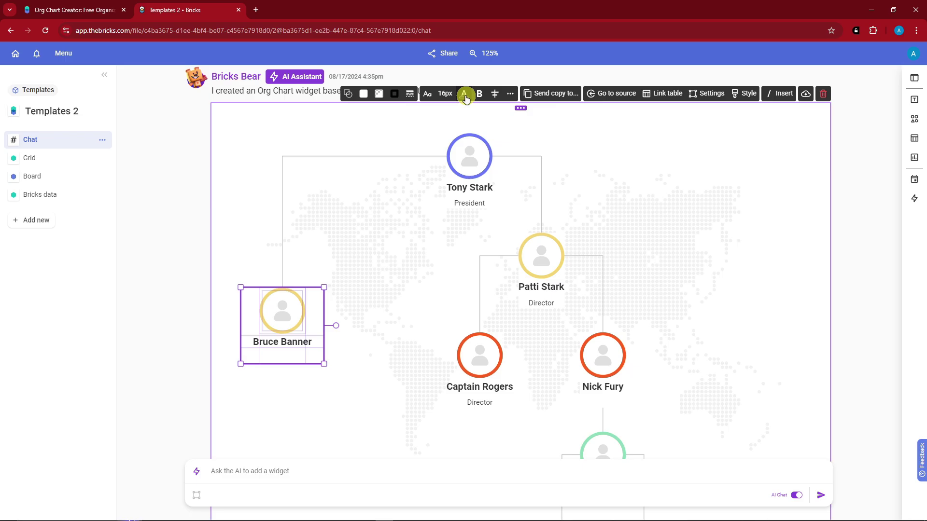
left_click(464, 94)
left_click(472, 134)
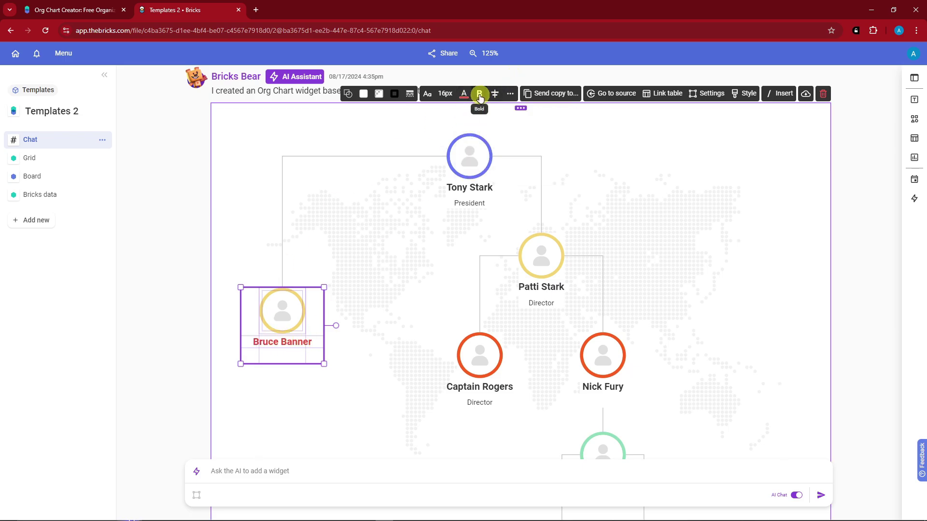
left_click(427, 94)
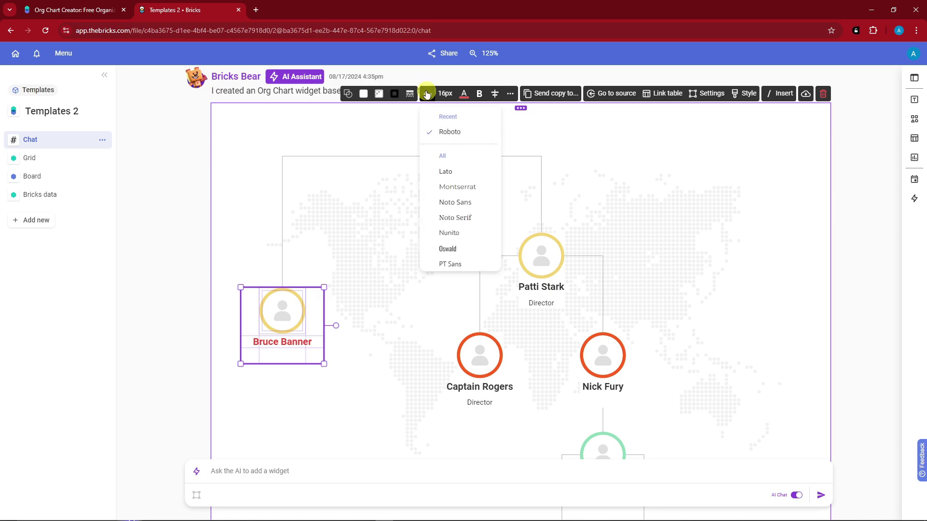
left_click(597, 148)
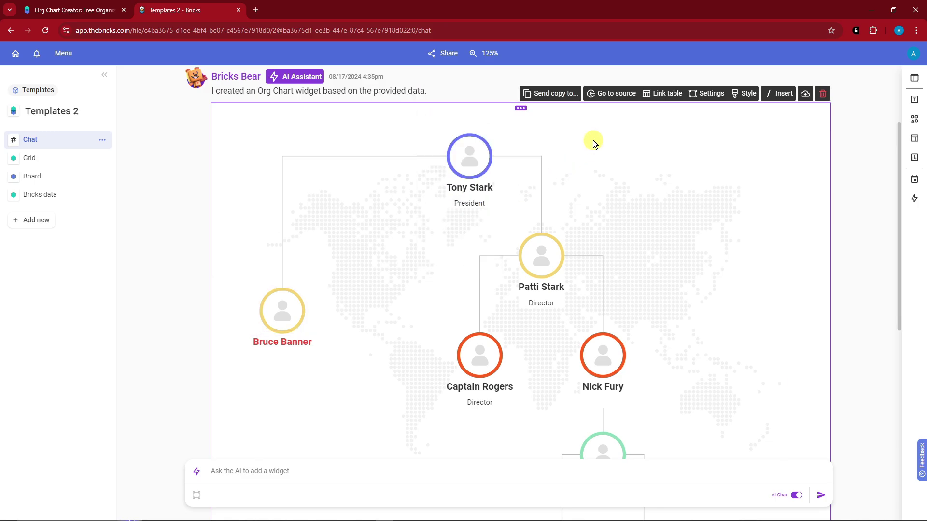
scroll(692, 248, "down", 8)
scroll(692, 248, "up", 5)
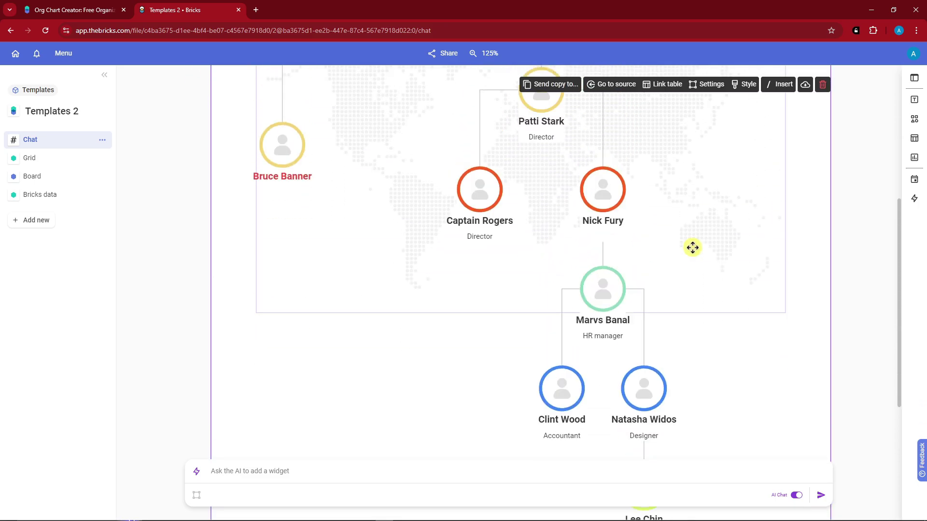
scroll(692, 248, "up", 6)
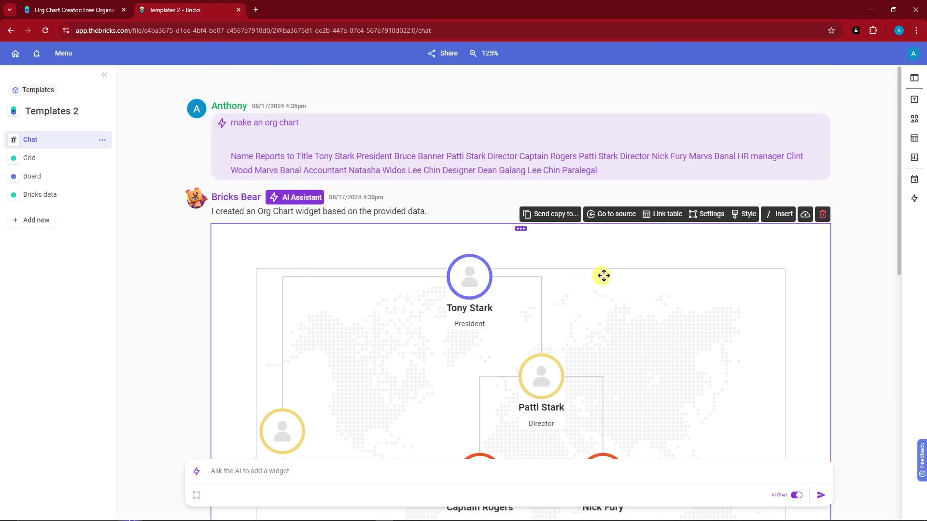
Step: Add a 'Guard' text caption aligned below the Bruce Banner node
left_click(780, 216)
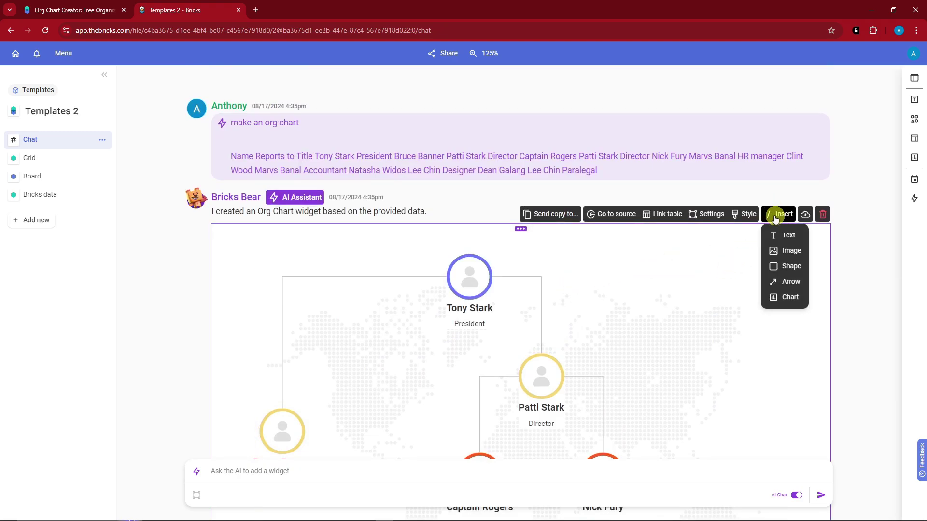
left_click(783, 235)
scroll(374, 327, "down", 4)
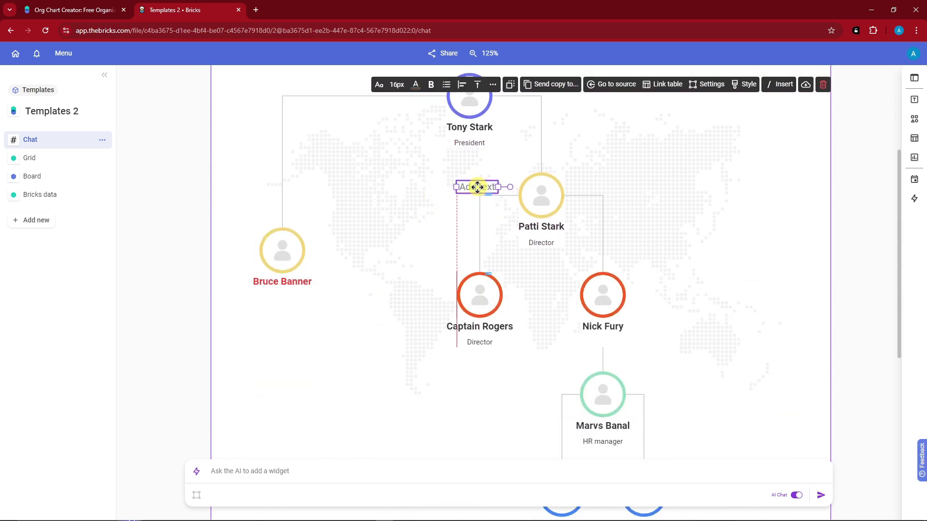
left_click_drag(475, 193, 283, 297)
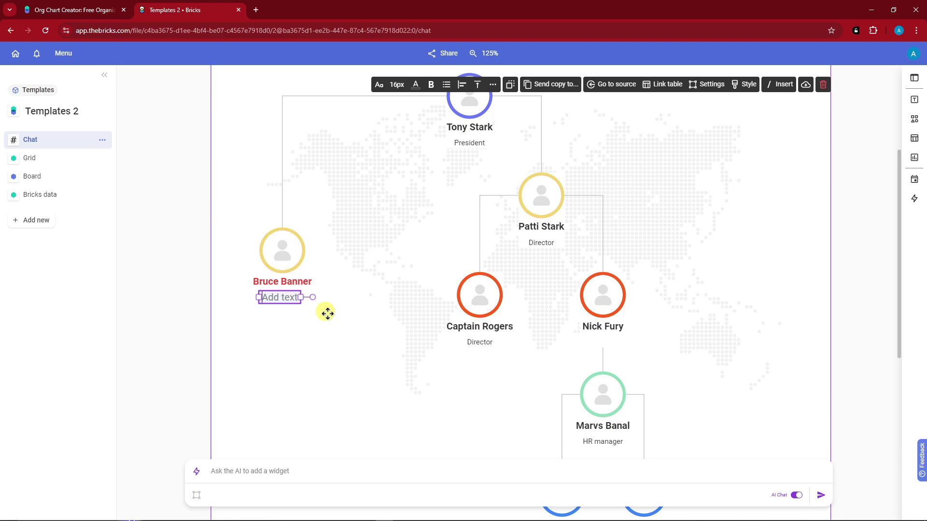
left_click(350, 323)
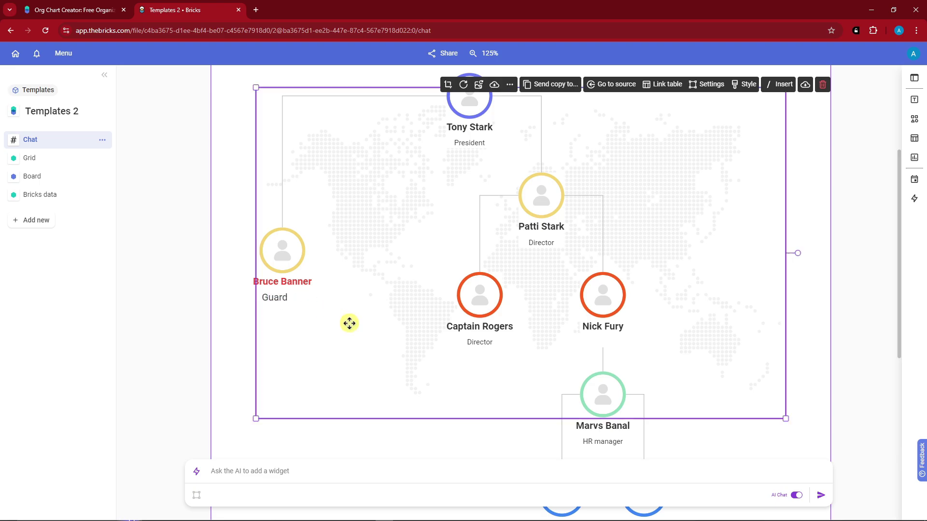
left_click_drag(269, 300, 275, 295)
Step: Reposition Bruce Banner's node with its caption, dropping it slightly left of its original spot
left_click(279, 247)
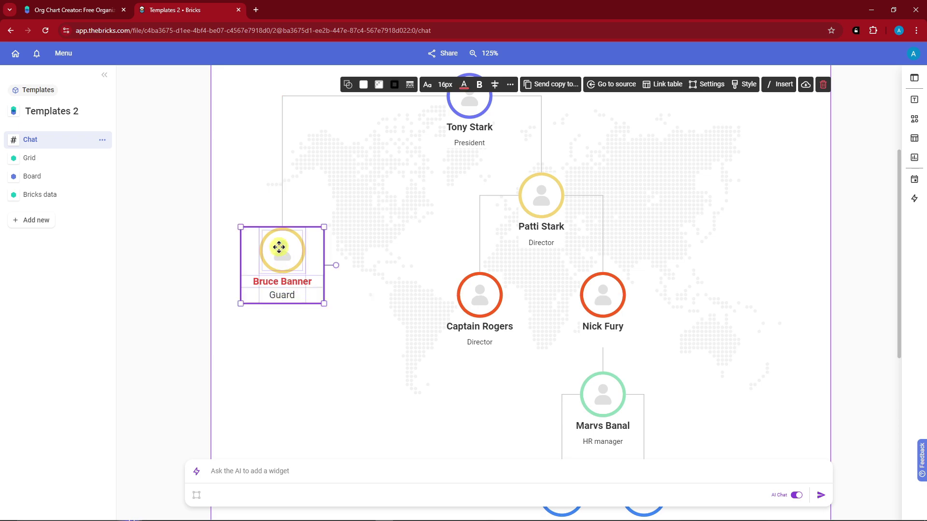
mouse_move(282, 256)
left_mouse_down()
mouse_move(346, 226)
mouse_move(287, 236)
mouse_move(276, 242)
mouse_move(286, 252)
left_mouse_up()
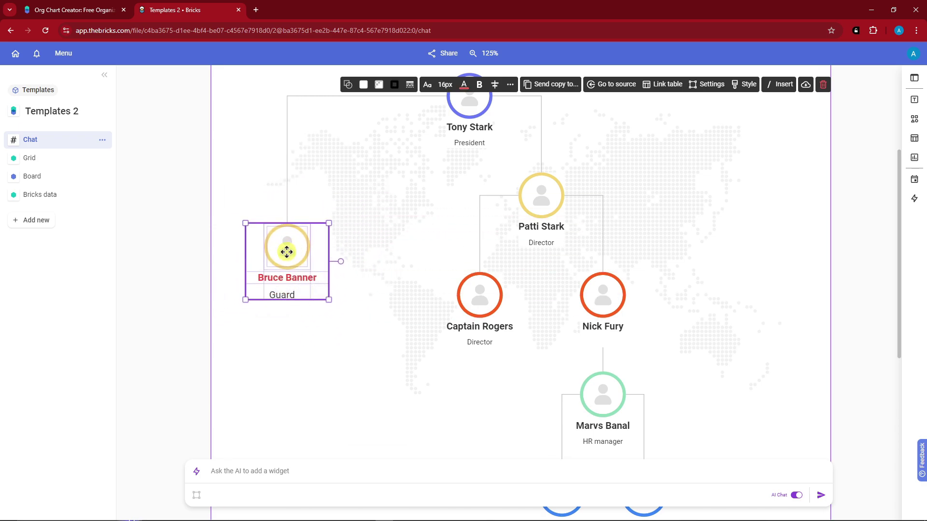
left_click(308, 324)
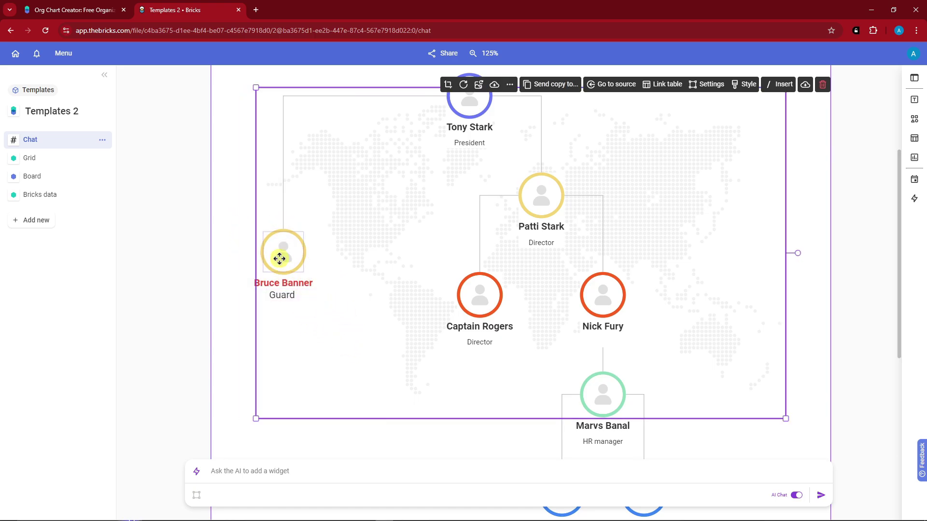
left_click(287, 296)
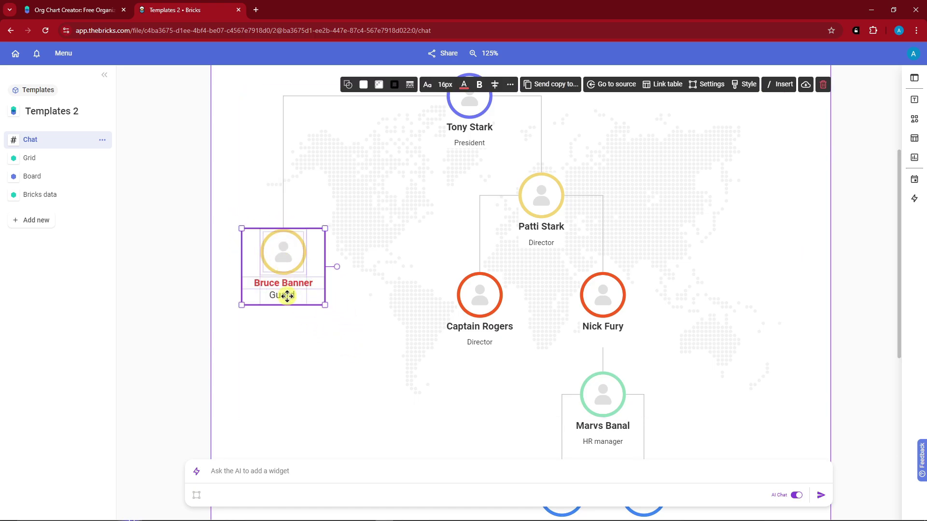
right_click(293, 261)
left_click(305, 270)
left_click(330, 342)
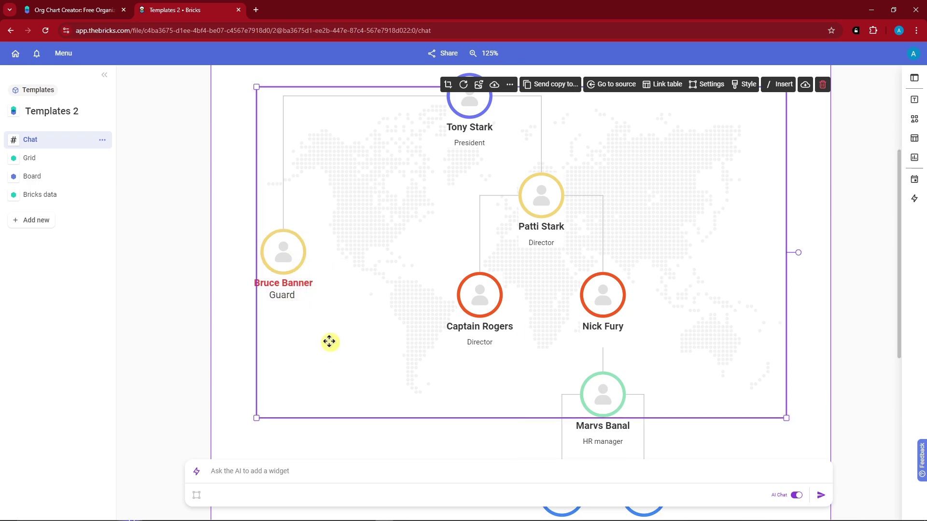
left_click(285, 255)
left_click_drag(285, 254, 300, 241)
left_click(383, 229)
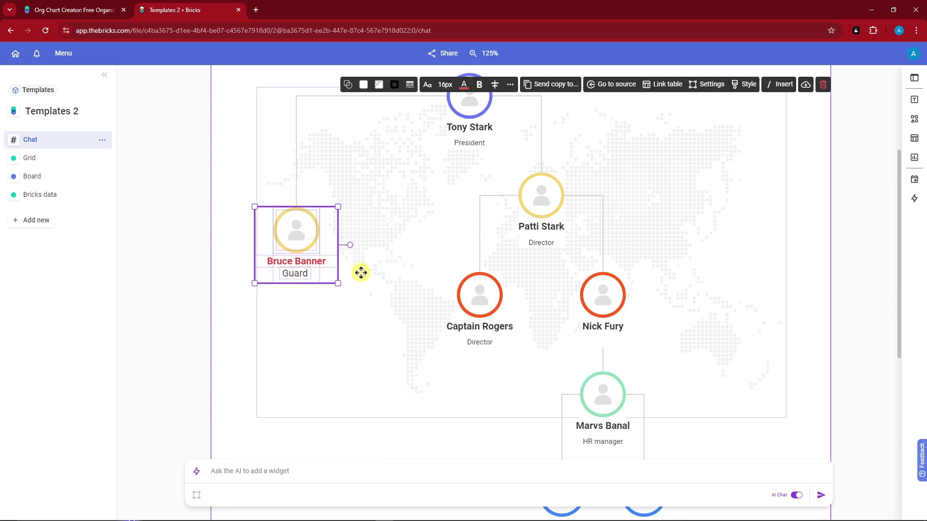
Step: Set the canvas zoom to 100% and scroll through the chat
scroll(366, 265, "down", 1)
scroll(372, 263, "up", 5)
scroll(372, 263, "down", 2)
left_click(158, 245)
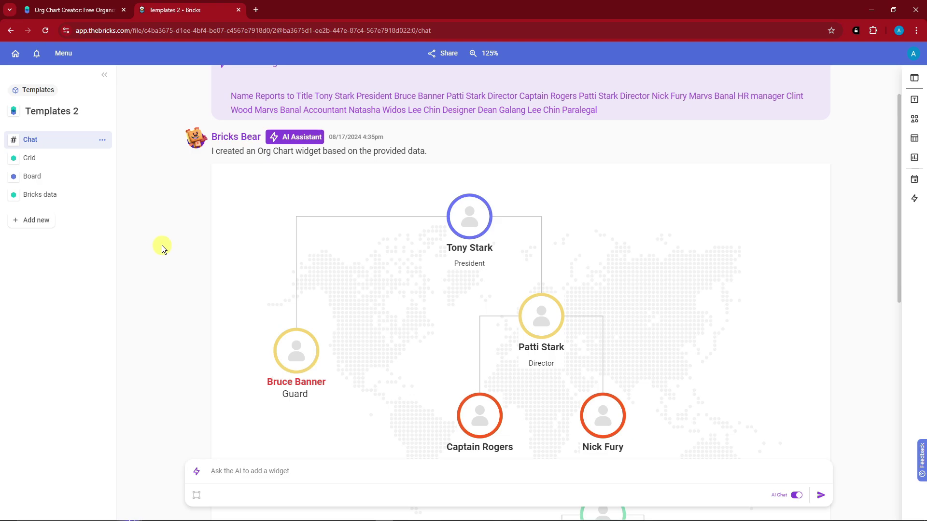
left_click(485, 53)
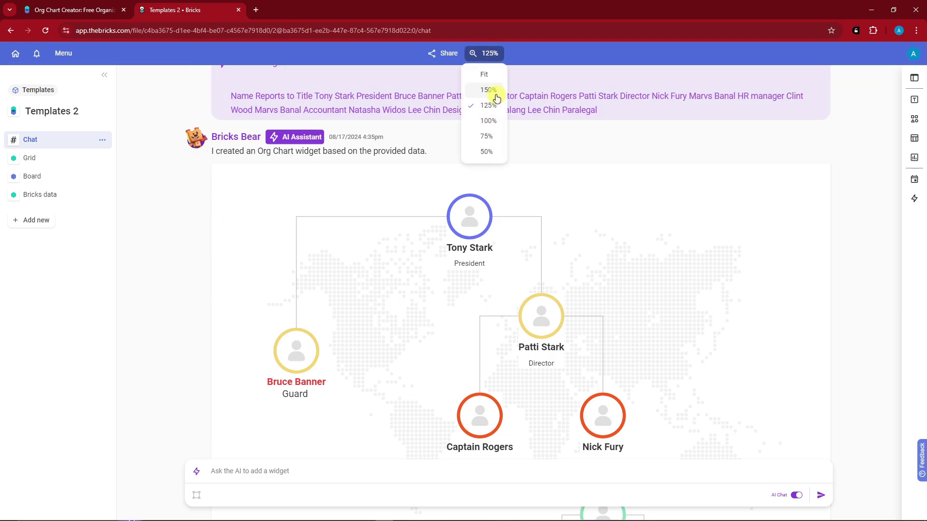
left_click(489, 122)
scroll(603, 257, "down", 4)
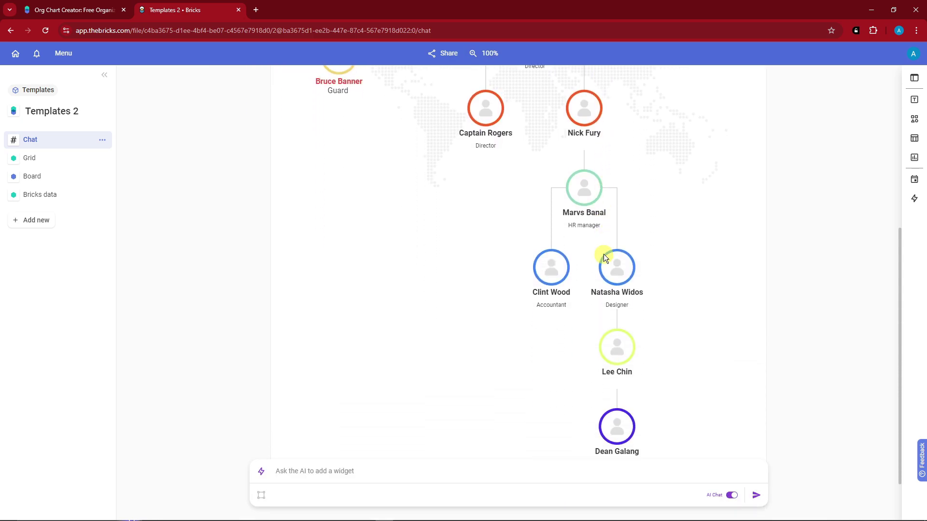
scroll(603, 254, "up", 2)
scroll(604, 252, "up", 3)
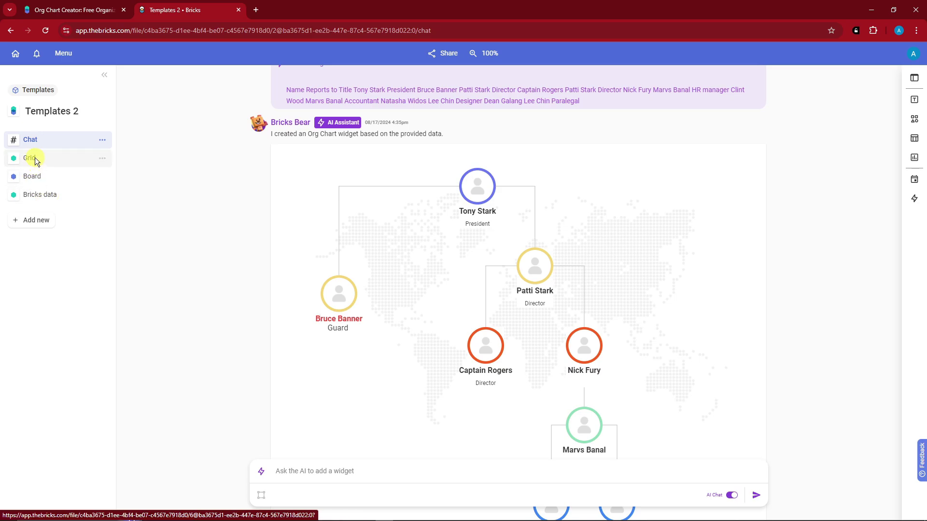
Step: Open the Bricks data page and enlarge the orgchart_data table by a column and two rows
left_click(52, 196)
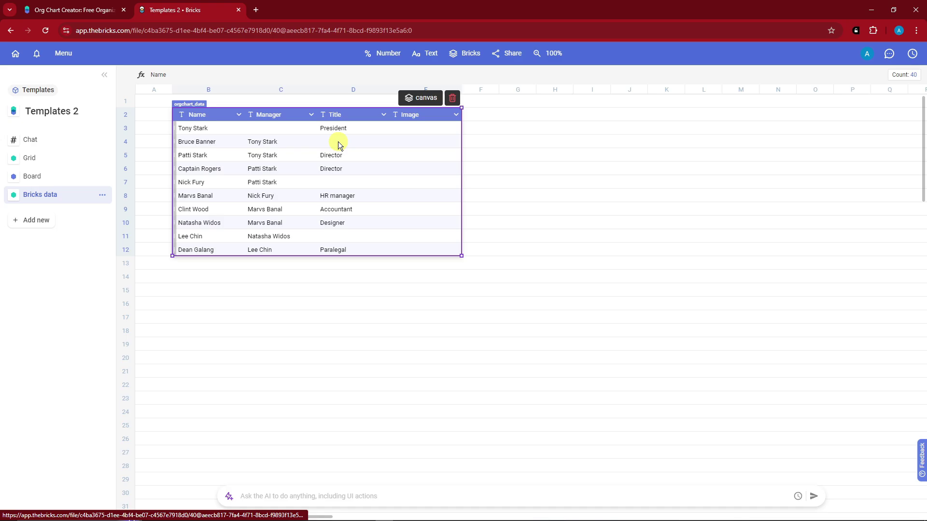
left_click_drag(461, 254, 504, 288)
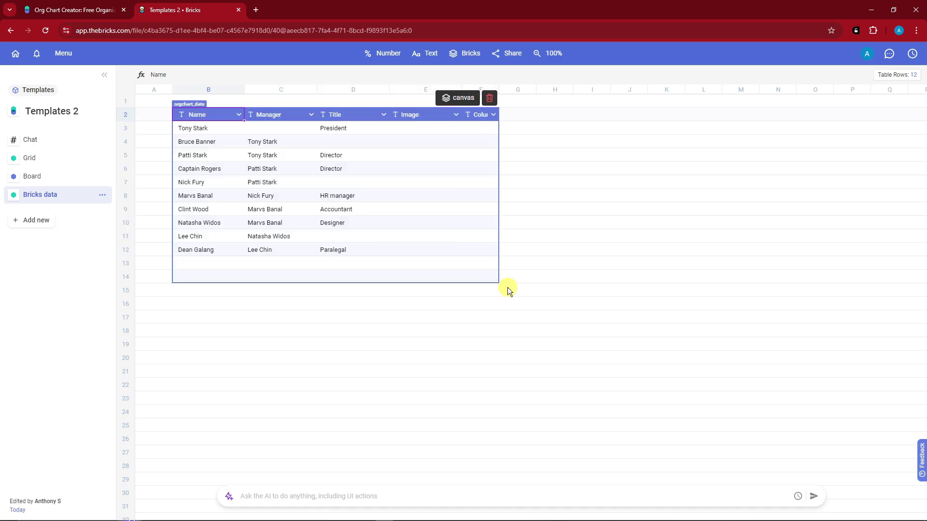
left_click(207, 128)
left_click(267, 142)
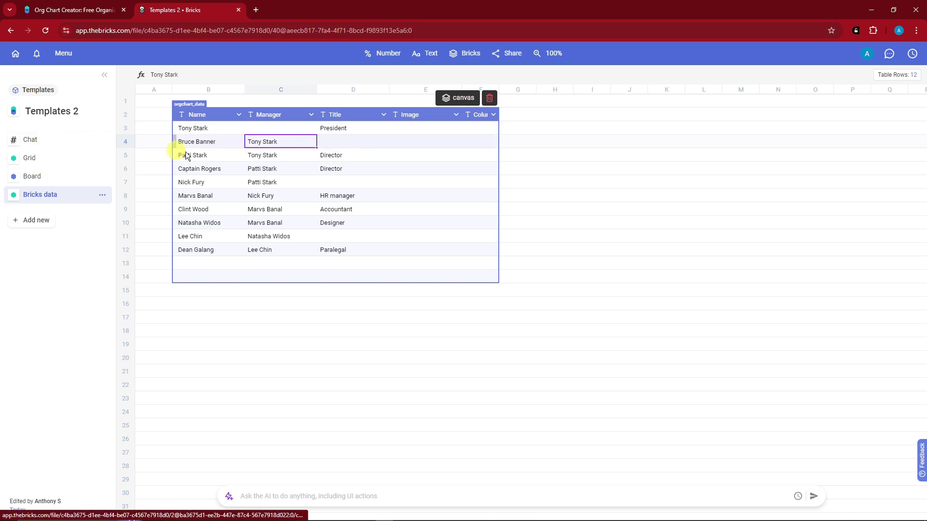
Step: Fill row 13 with Black Adam, manager Tony Stark, title Intern
left_click(206, 262)
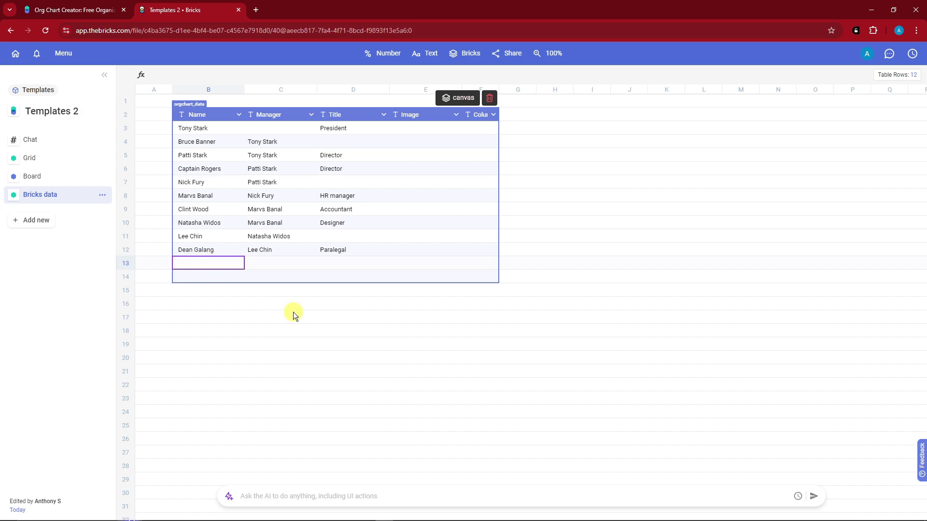
type("Black Adam")
key("Tab")
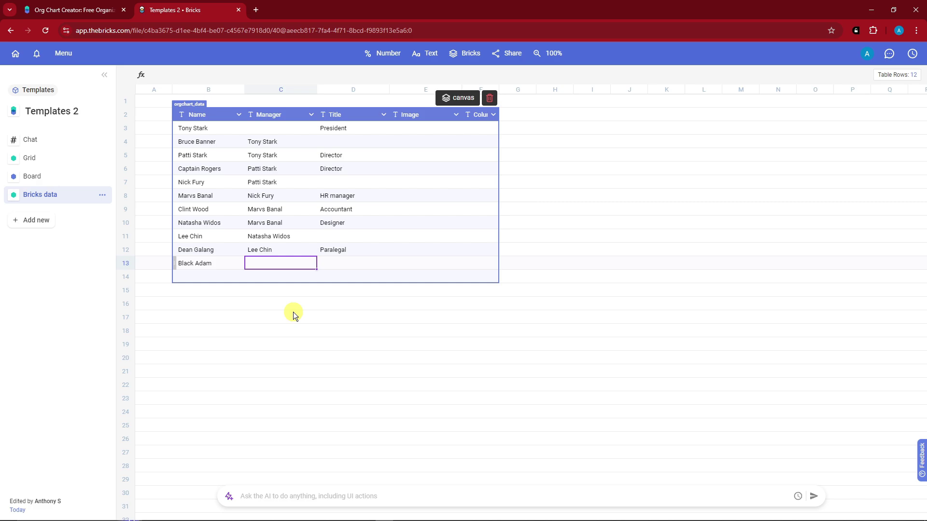
left_click(192, 127)
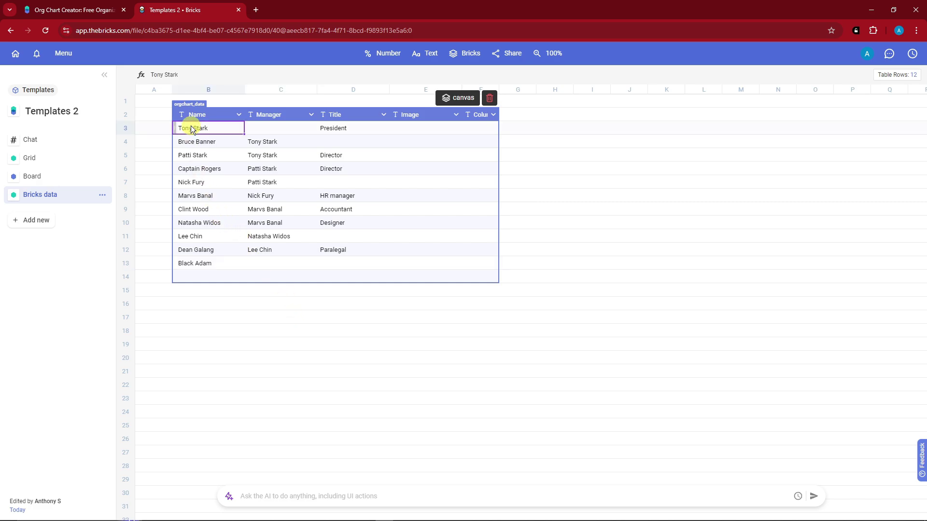
left_click(266, 264)
type("Tony Stark")
left_click(331, 264)
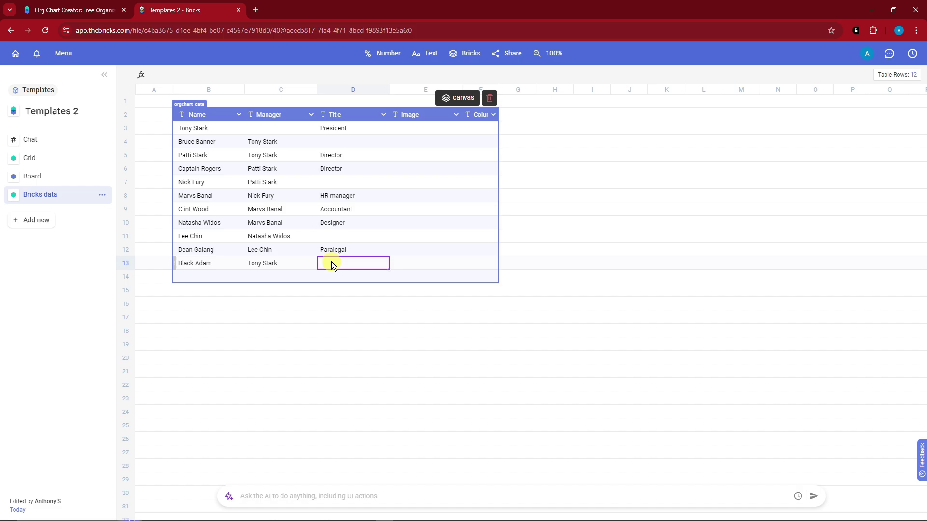
type("Intern")
left_click(517, 222)
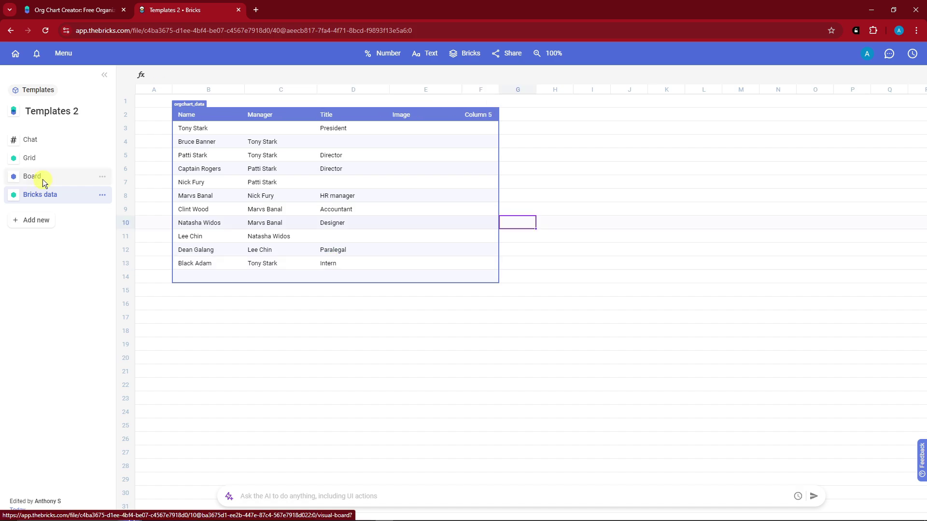
Step: Return to the Chat org chart and move the Black Adam node further right
left_click(35, 139)
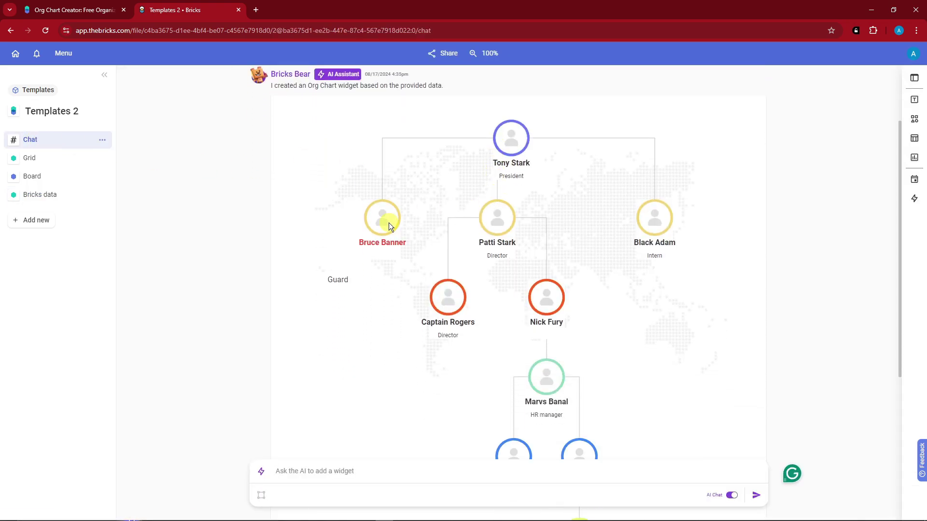
left_click(386, 220)
scroll(508, 255, "down", 5)
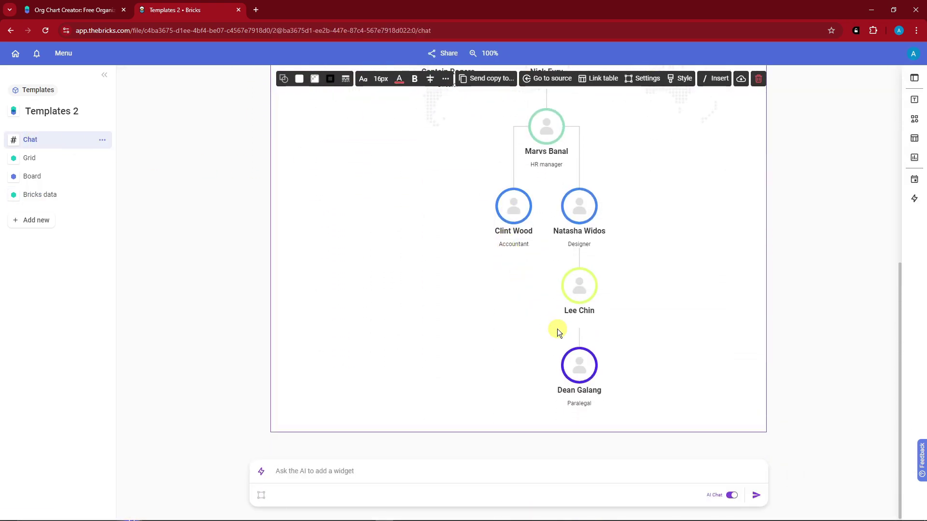
scroll(557, 331, "up", 4)
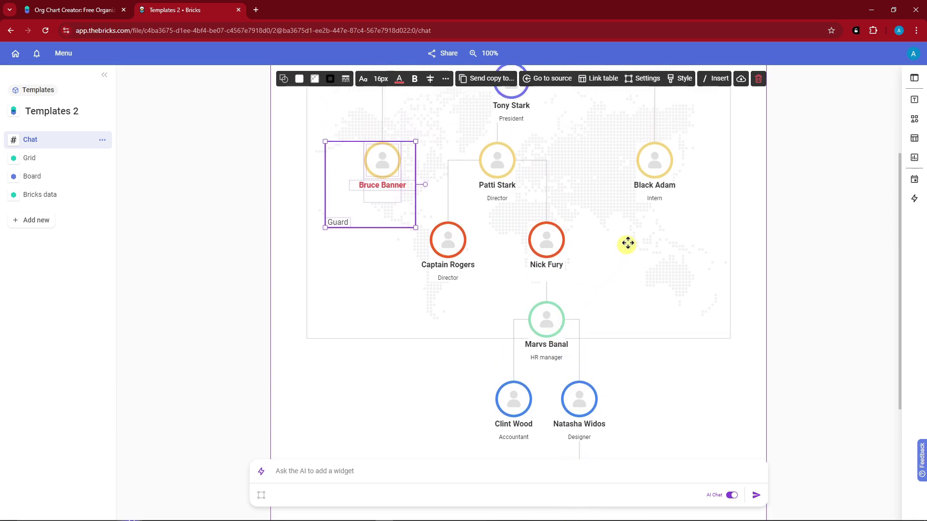
left_click(654, 155)
scroll(672, 256, "up", 3)
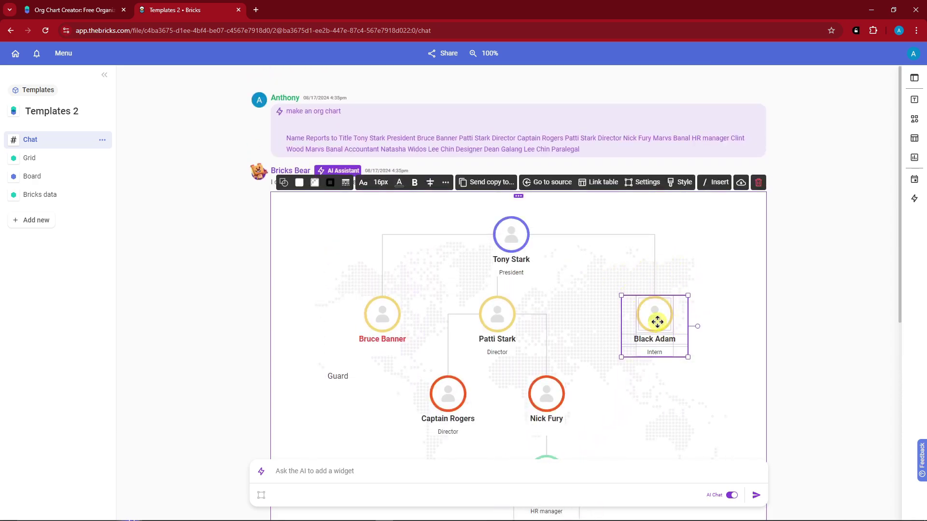
left_click_drag(655, 321, 680, 342)
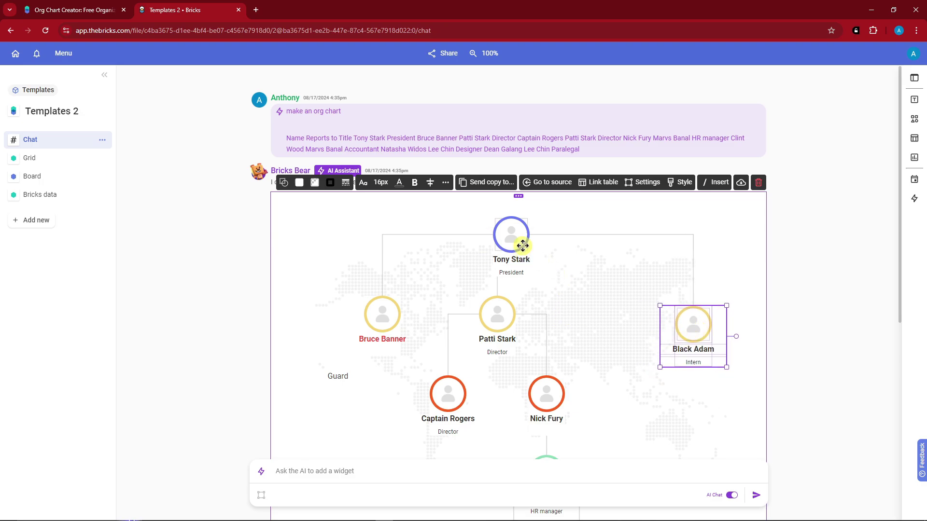
Step: Shift Bruce Banner's node left and centre the Guard label under his name
left_click_drag(366, 326, 331, 325)
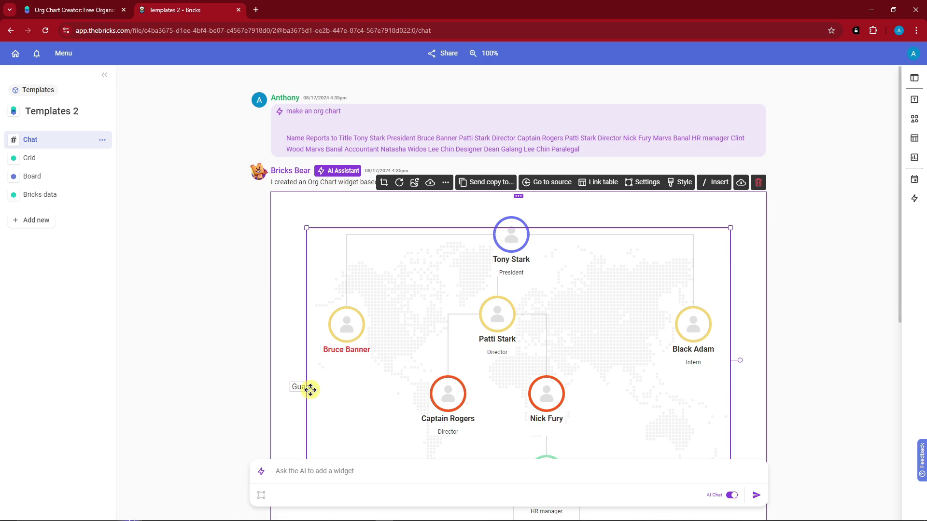
left_click(308, 386)
left_click(309, 386)
left_click_drag(309, 386, 348, 365)
left_click_drag(342, 326, 319, 342)
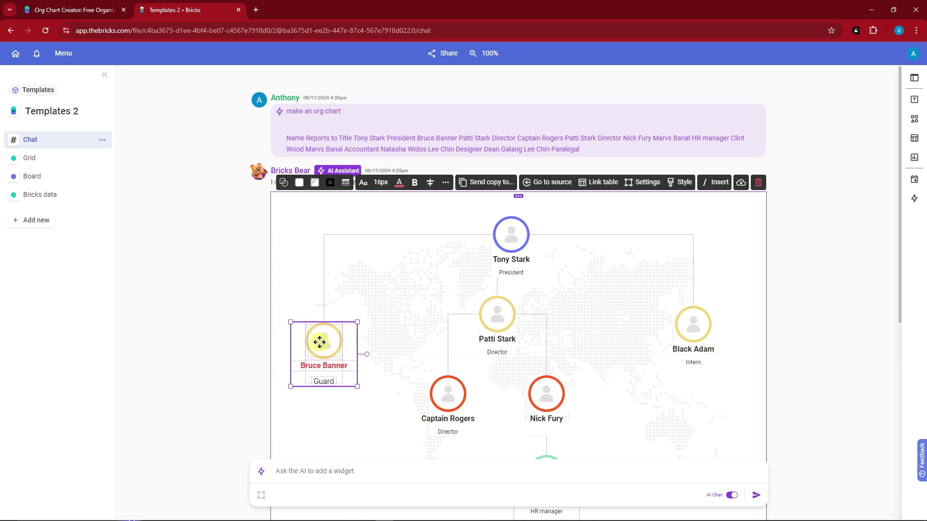
left_click(209, 301)
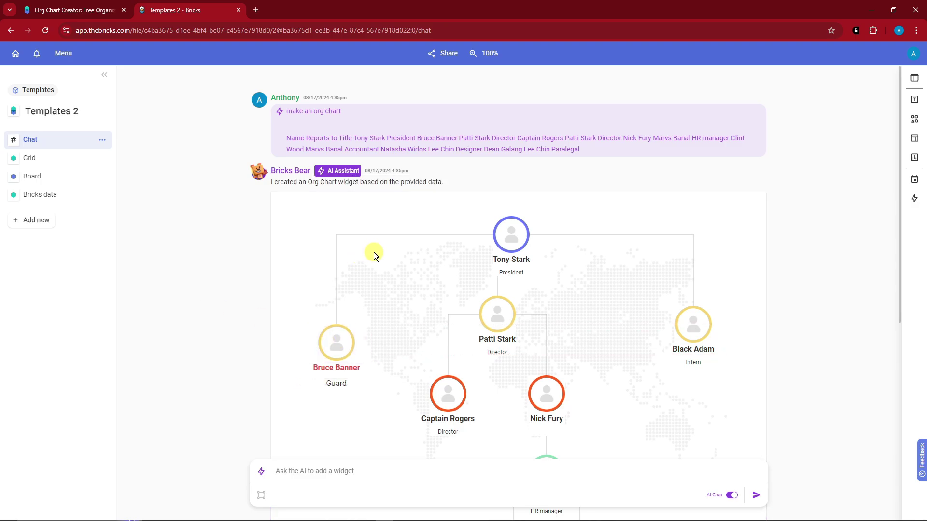
scroll(396, 287, "down", 2)
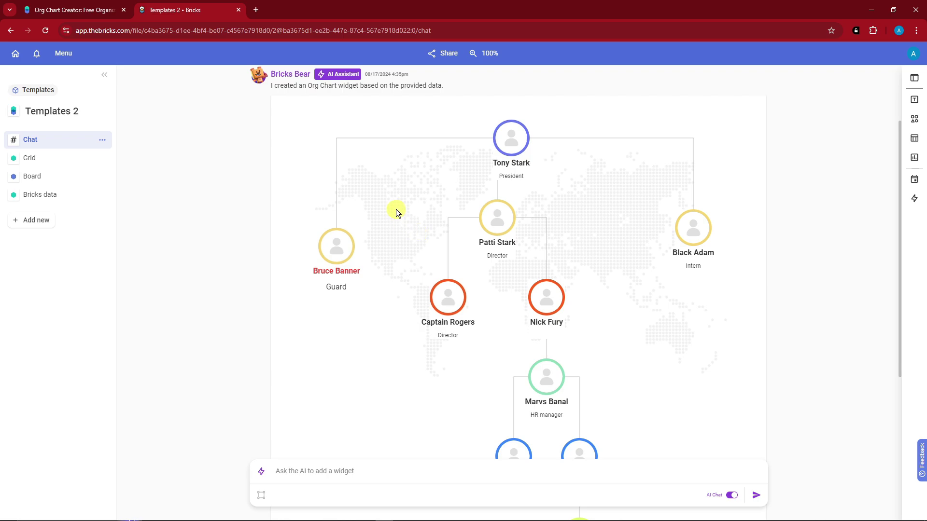
Step: Select Bruce Banner's node in the org chart and give it an orange border
left_click(397, 213)
scroll(398, 214, "up", 2)
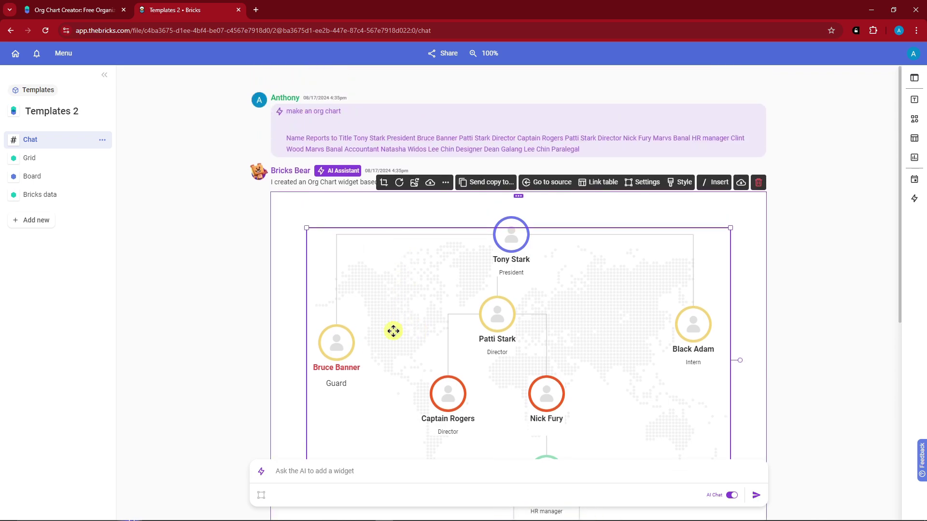
left_click(347, 370)
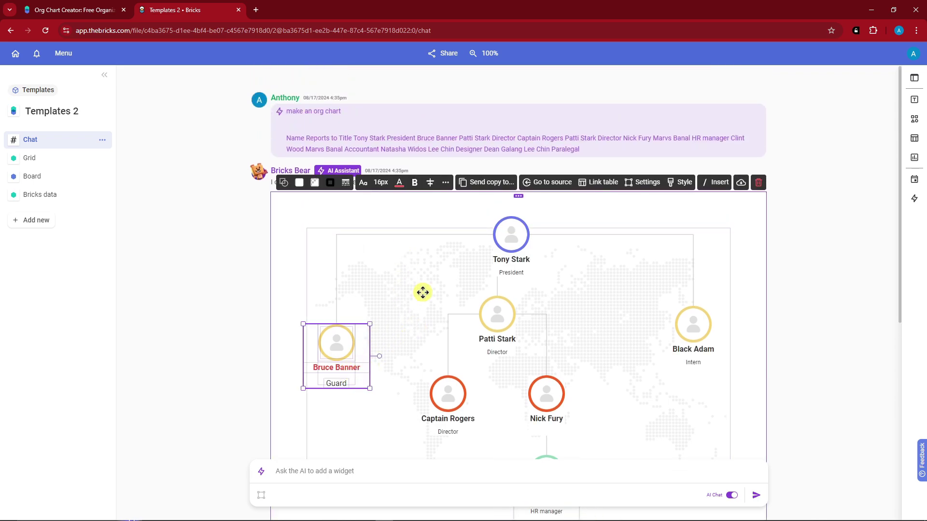
left_click(423, 292)
left_click(352, 365)
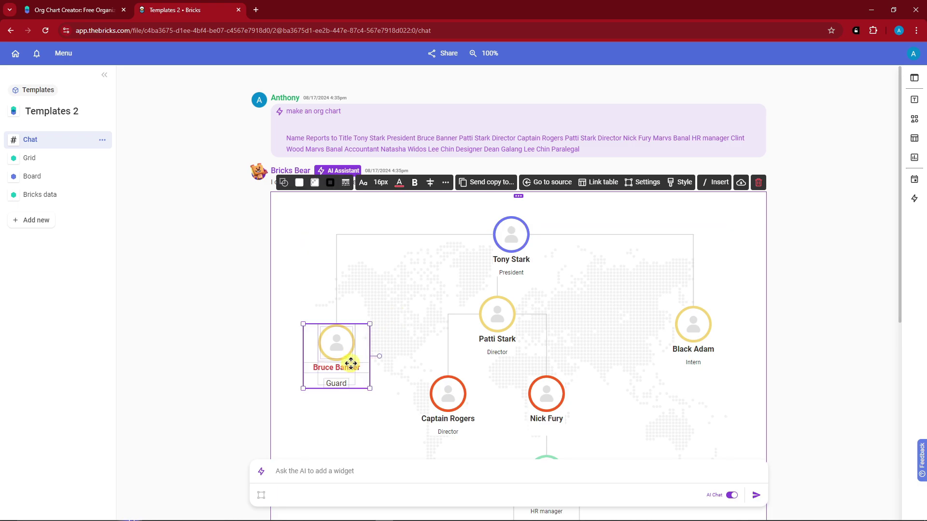
left_click(331, 183)
left_click(356, 228)
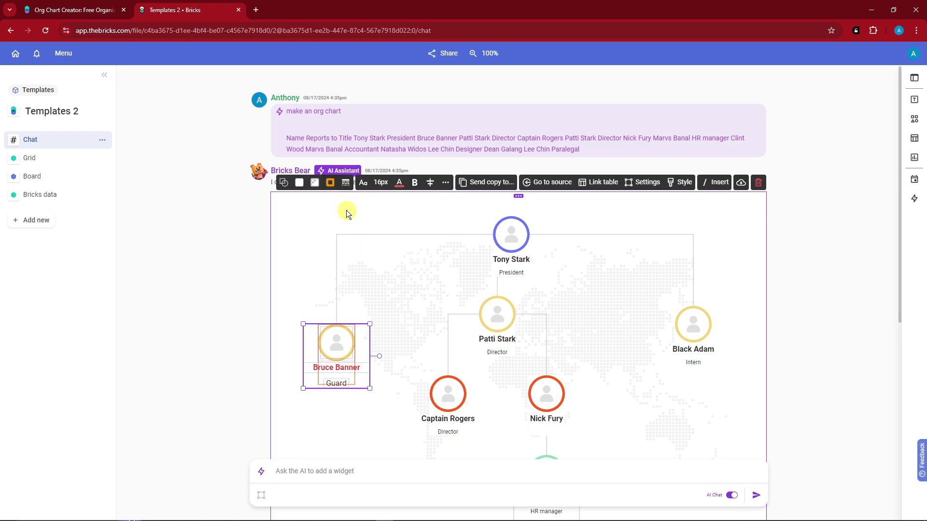
Step: Apply a red custom hex colour to Bruce Banner's node and move it up-left
left_click(330, 182)
left_click(332, 187)
left_click(332, 187)
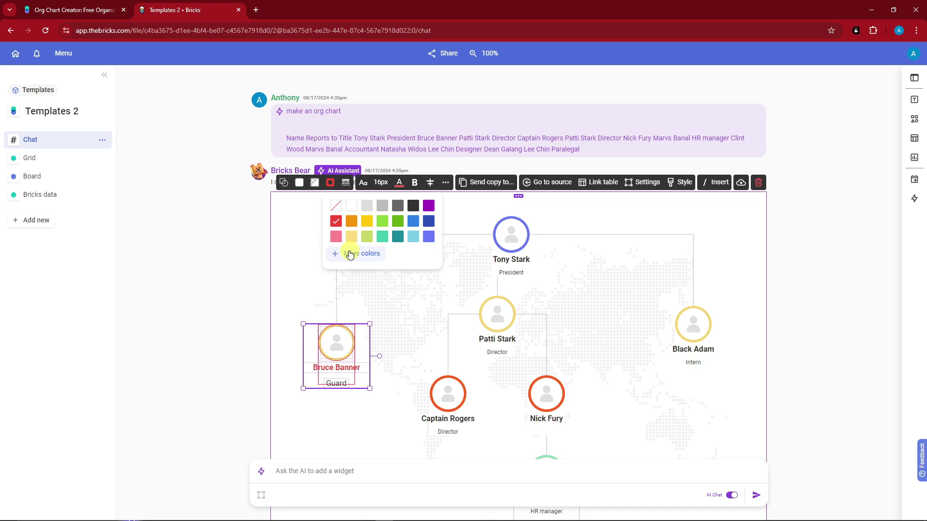
left_click(346, 254)
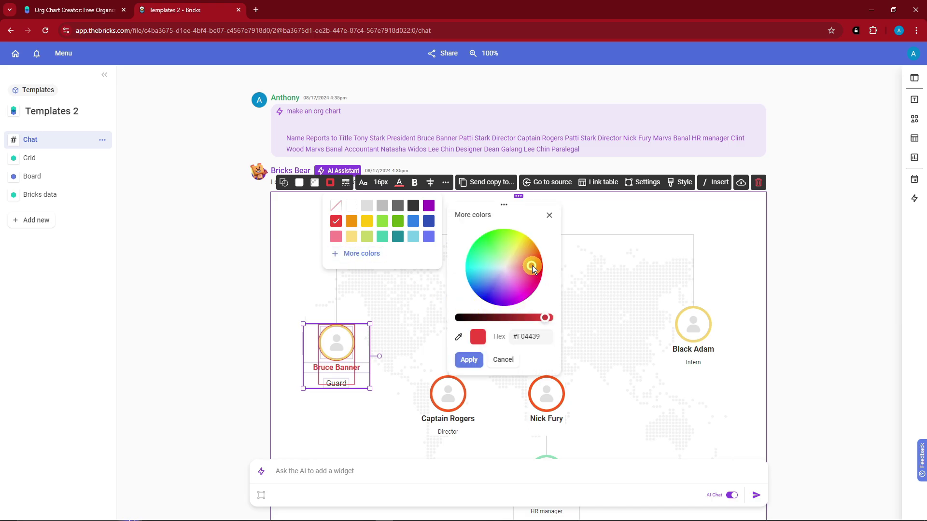
left_click_drag(541, 336, 523, 337)
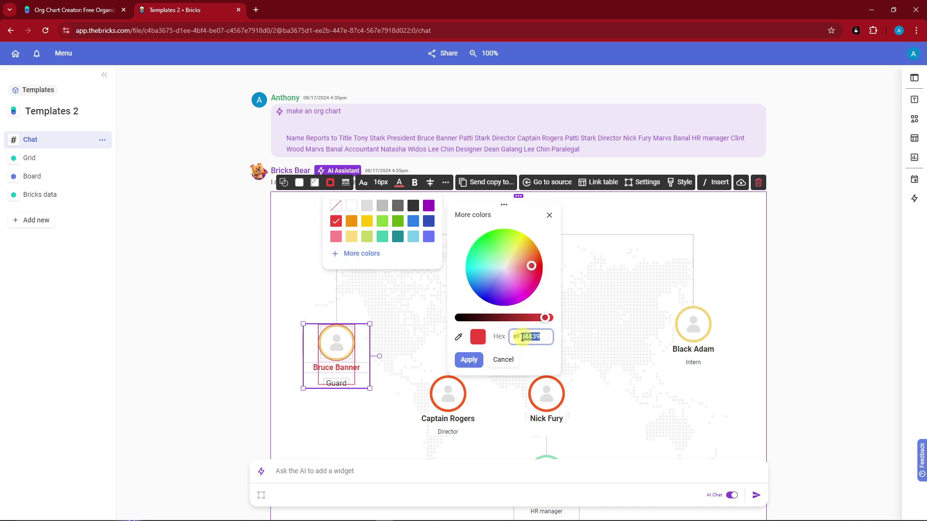
left_click(327, 275)
left_click_drag(336, 343, 340, 309)
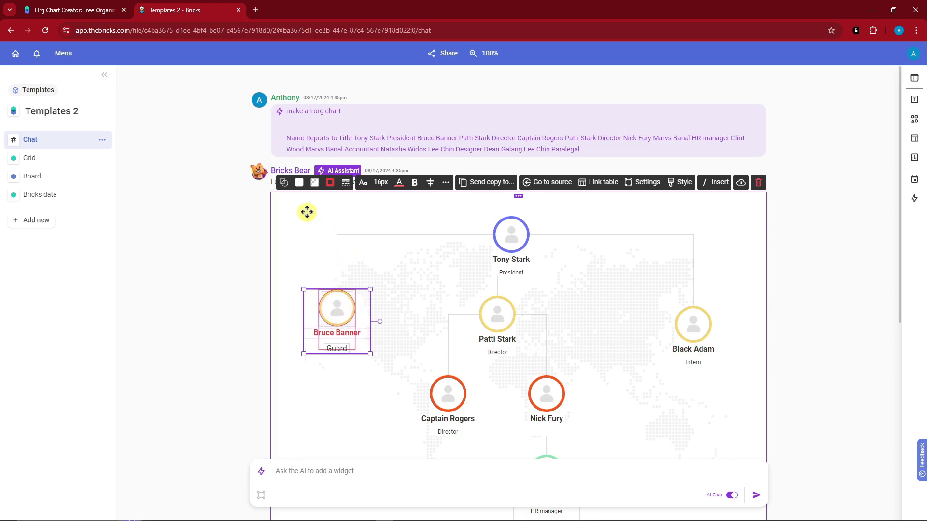
Step: Change Bruce Banner's node shape to a rounded square
left_click(285, 183)
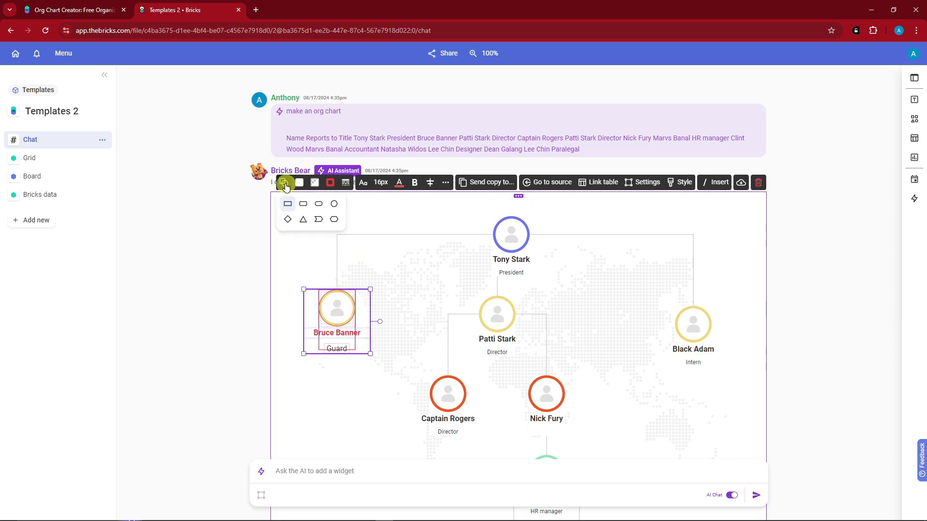
left_click(289, 221)
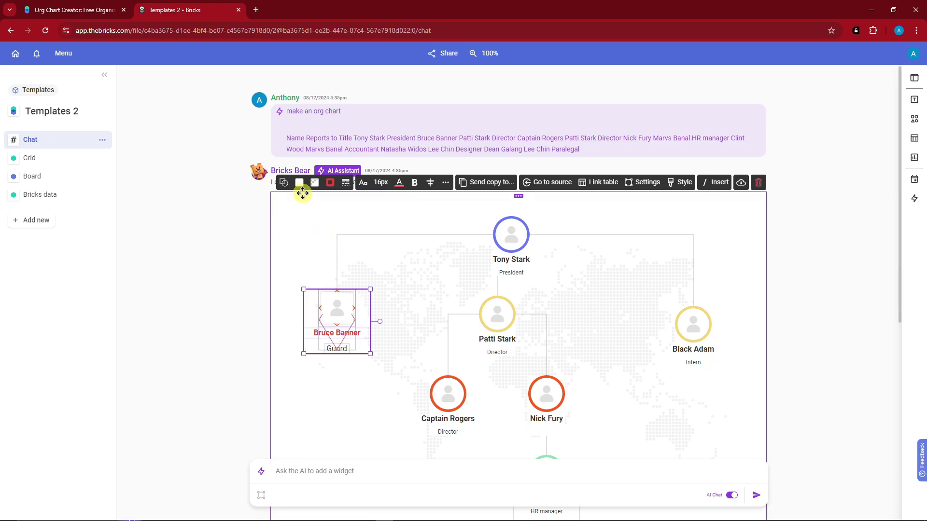
left_click(303, 203)
Step: Download the whole org chart widget as an image
left_click(377, 244)
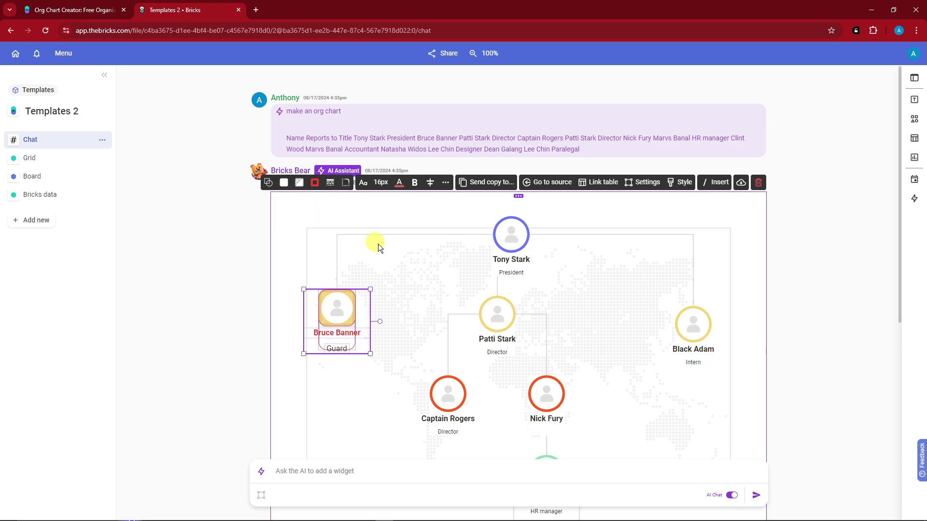
left_click(741, 185)
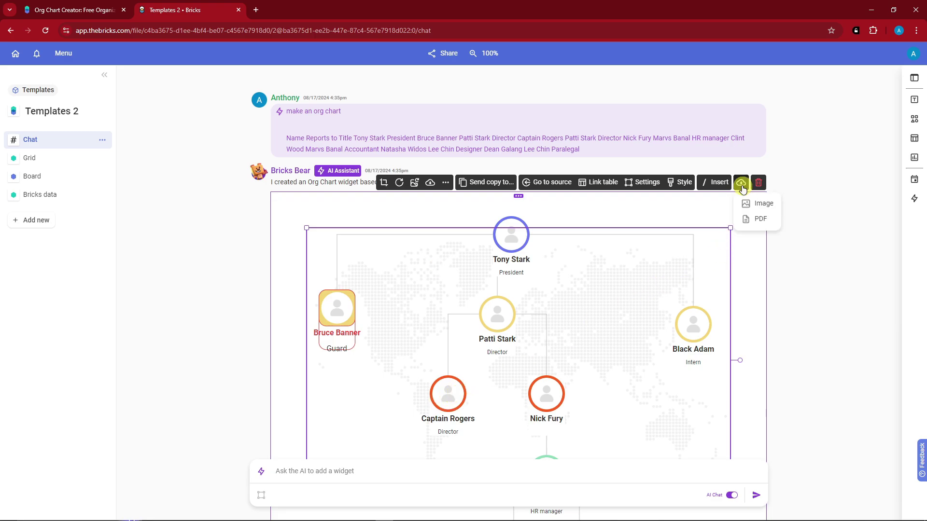
left_click(762, 205)
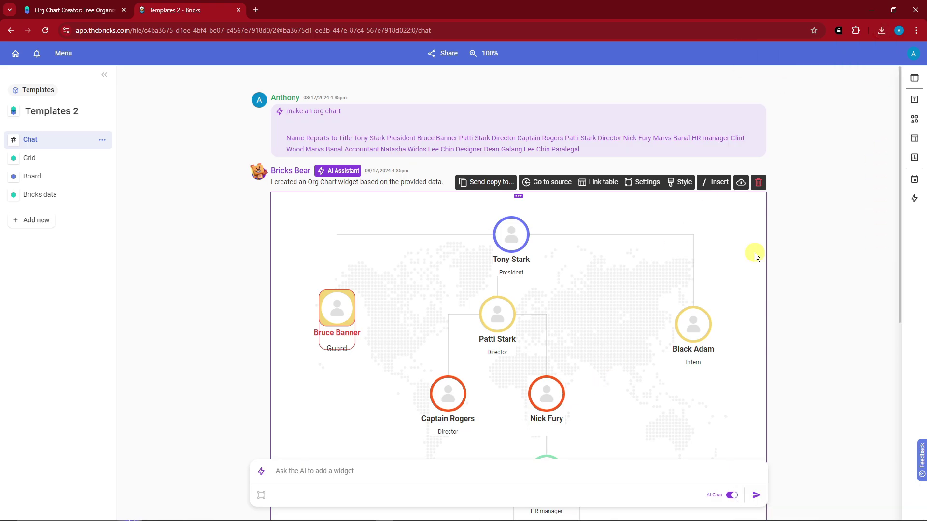
Step: Filter the orgchart_data Manager column to only Tony Stark and (blank)
left_click(52, 194)
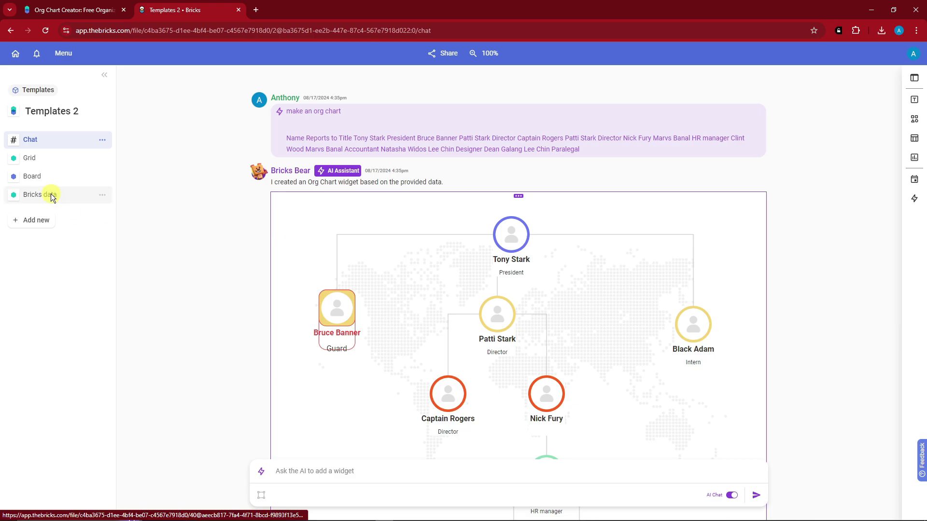
left_click(372, 160)
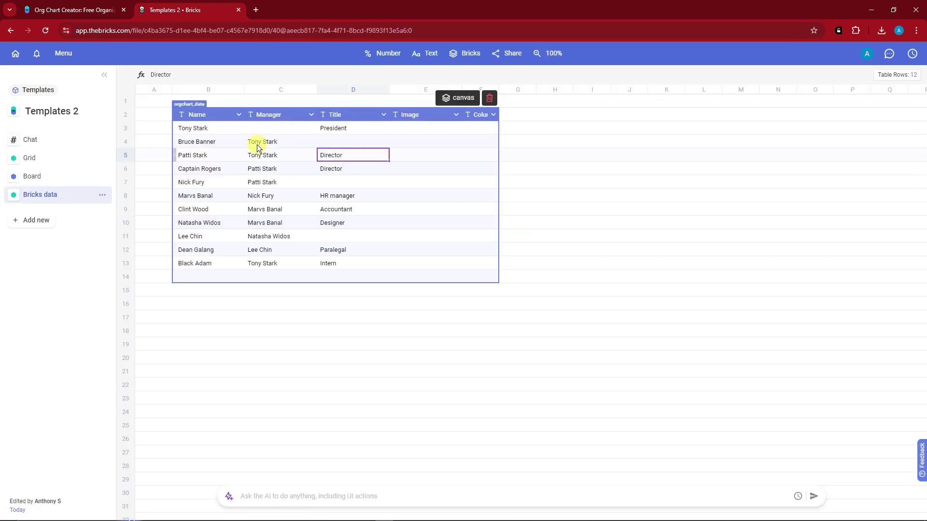
left_click(311, 115)
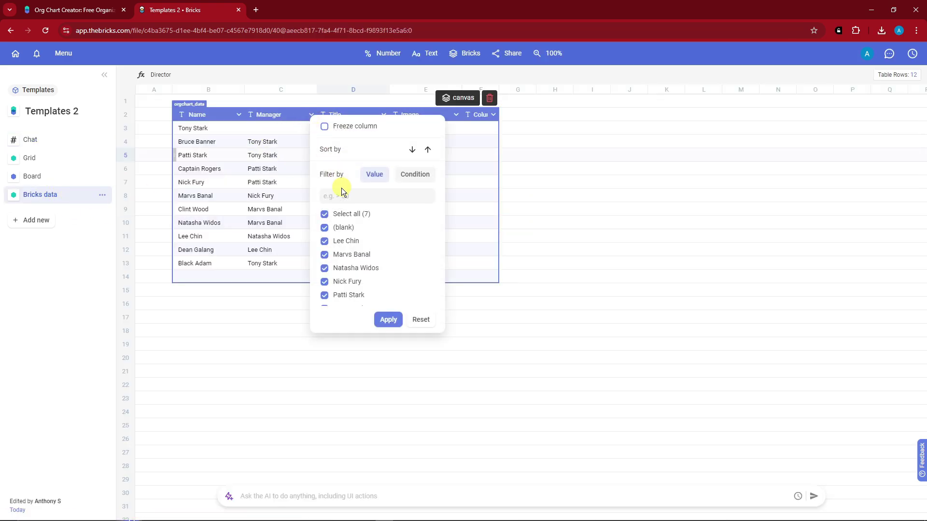
left_click(326, 213)
scroll(368, 228, "down", 1)
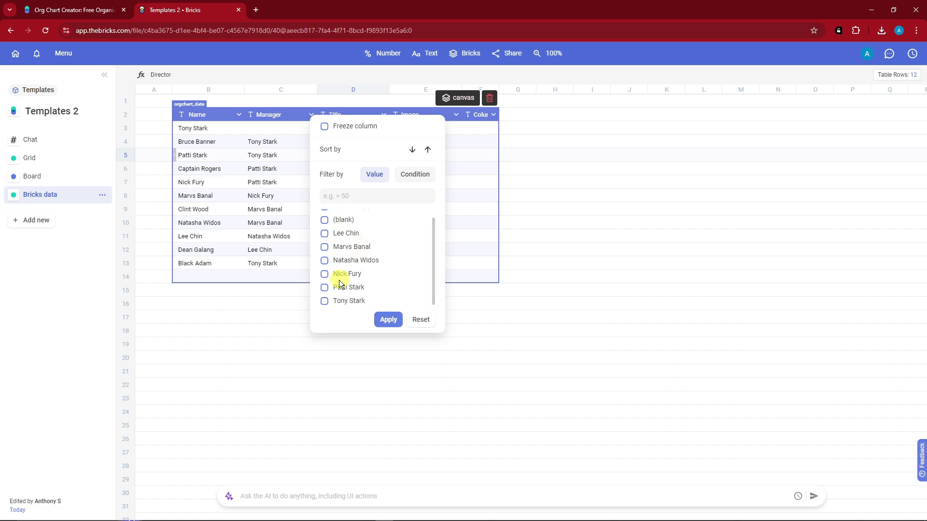
left_click(324, 301)
scroll(338, 256, "up", 1)
left_click(324, 227)
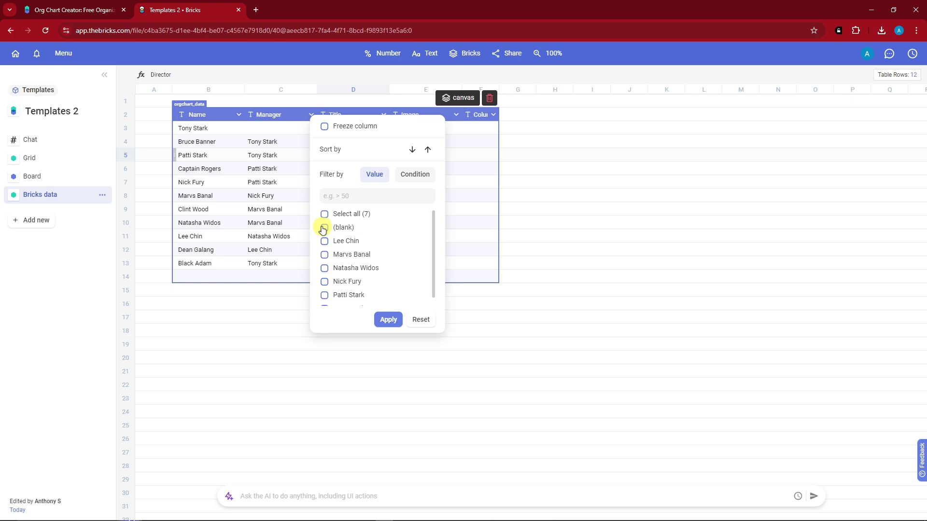
left_click(390, 320)
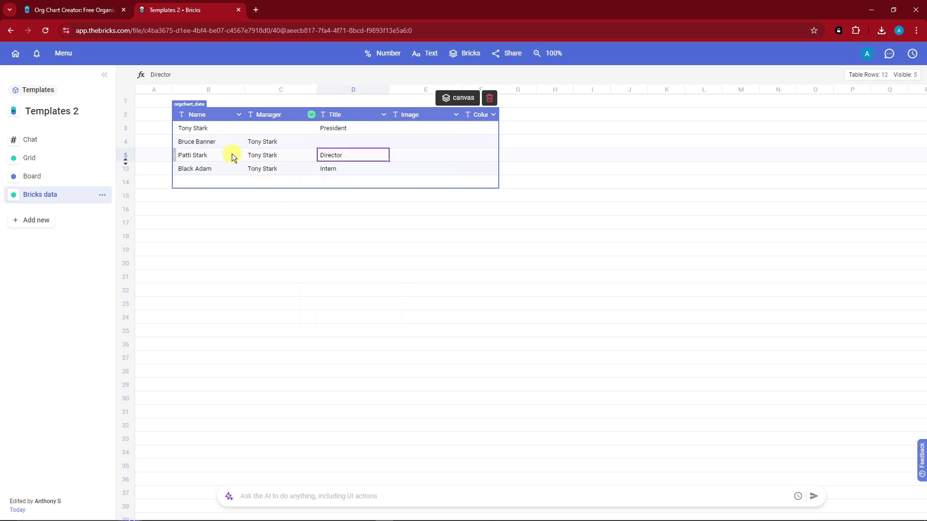
Step: Place Guard under Bruce Banner, shift Bruce Banner left and Black Adam right
left_click(44, 143)
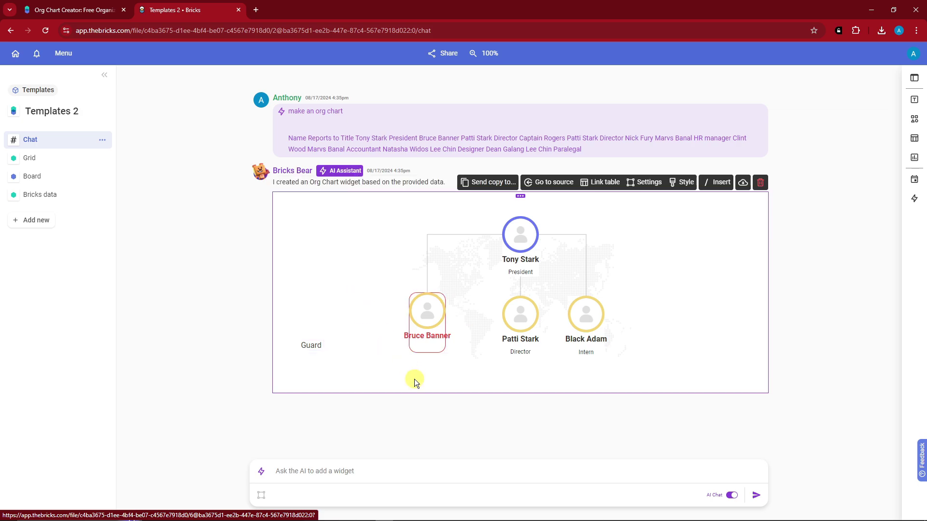
left_click_drag(427, 315, 408, 314)
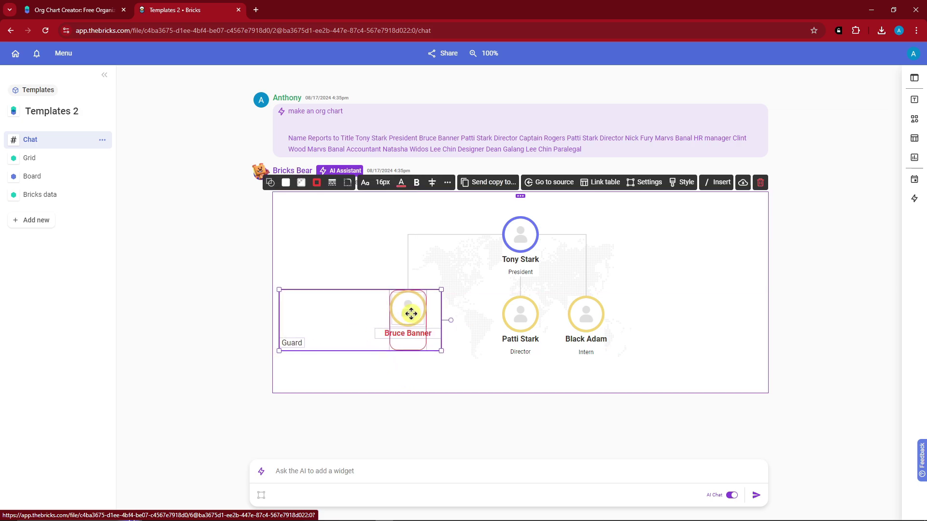
left_click(297, 345)
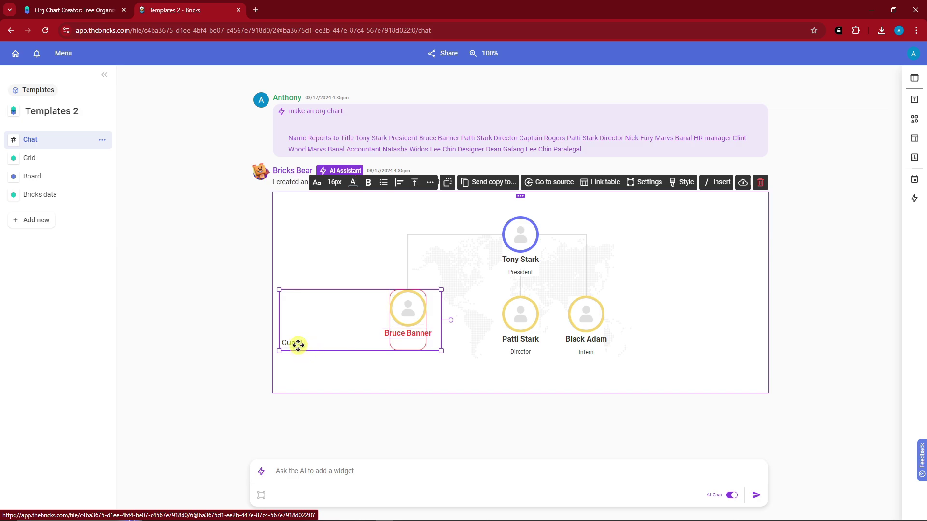
left_click_drag(298, 343, 410, 344)
left_click_drag(406, 308, 347, 298)
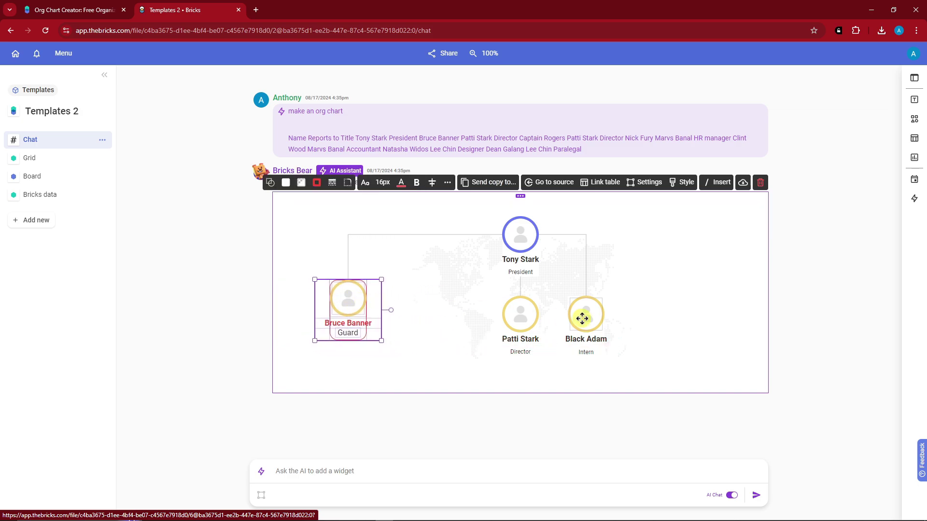
left_click_drag(588, 315, 685, 295)
left_click(518, 319)
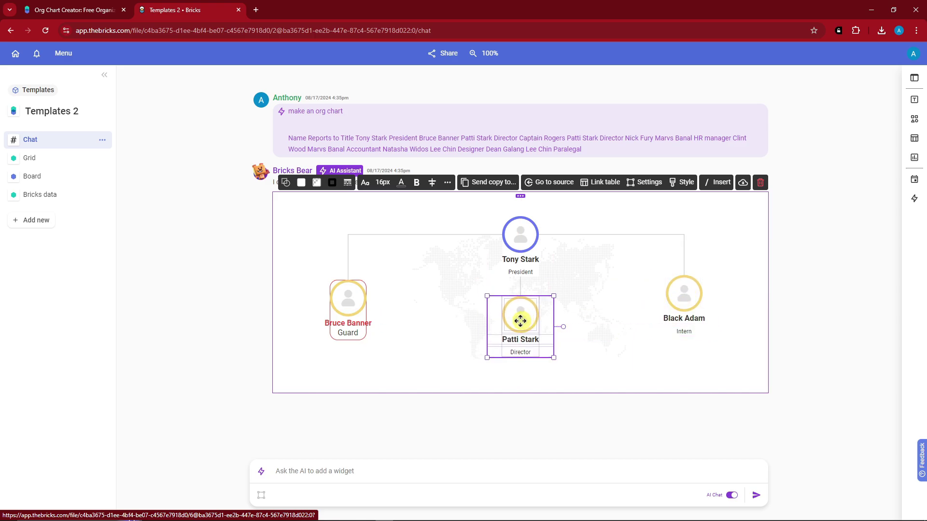
left_click(46, 198)
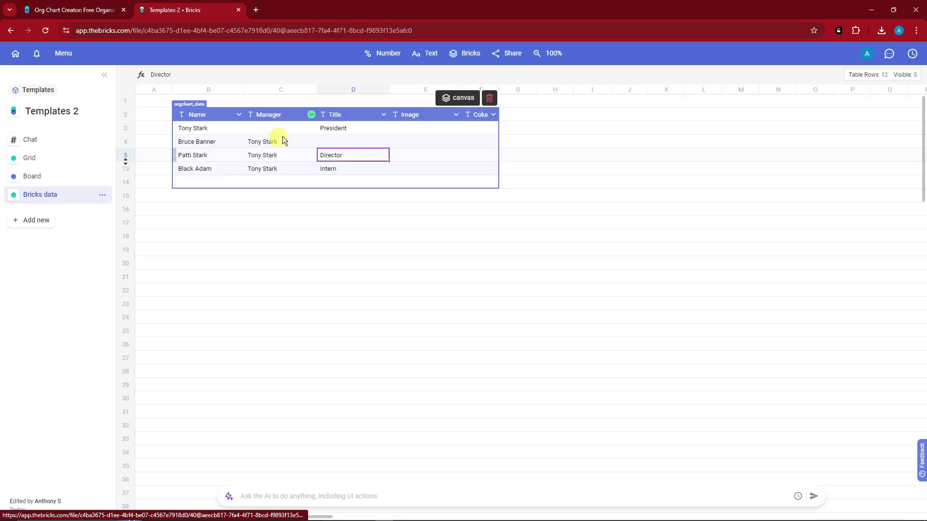
left_click(309, 114)
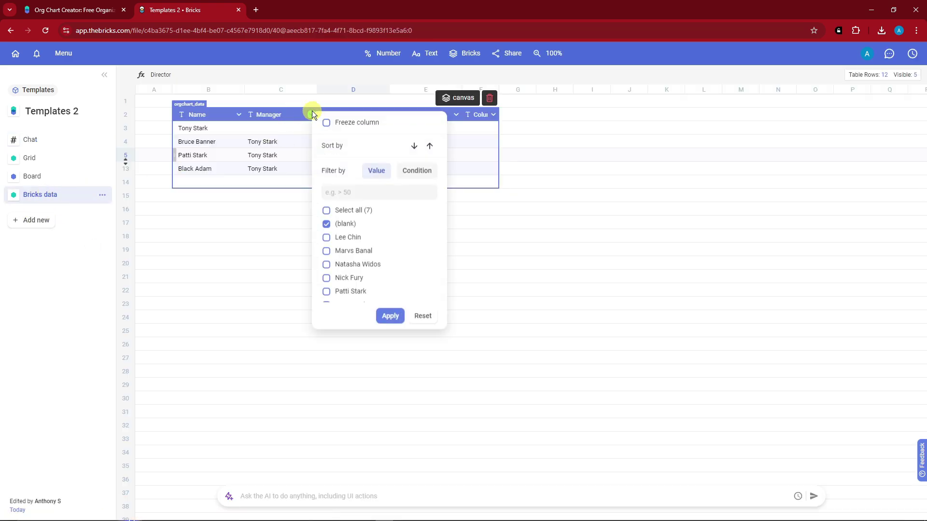
left_click(338, 208)
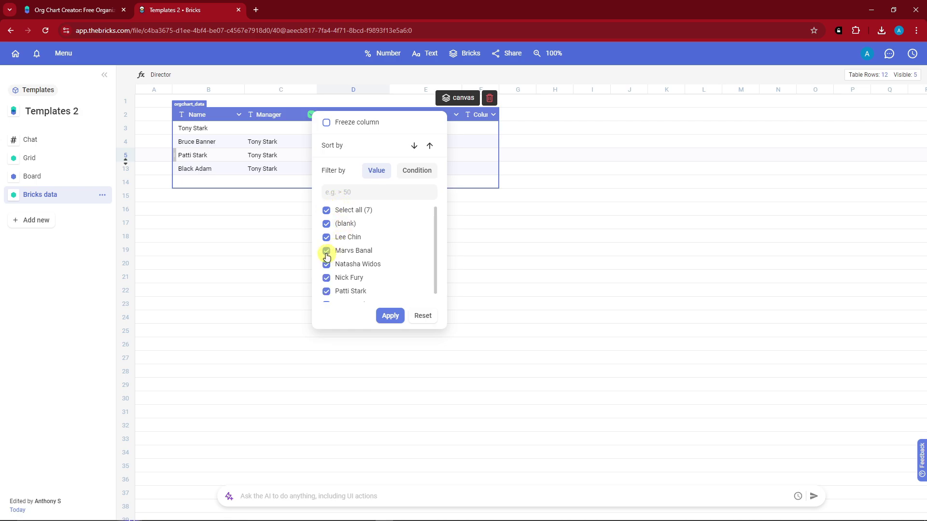
left_click(326, 252)
left_click(326, 264)
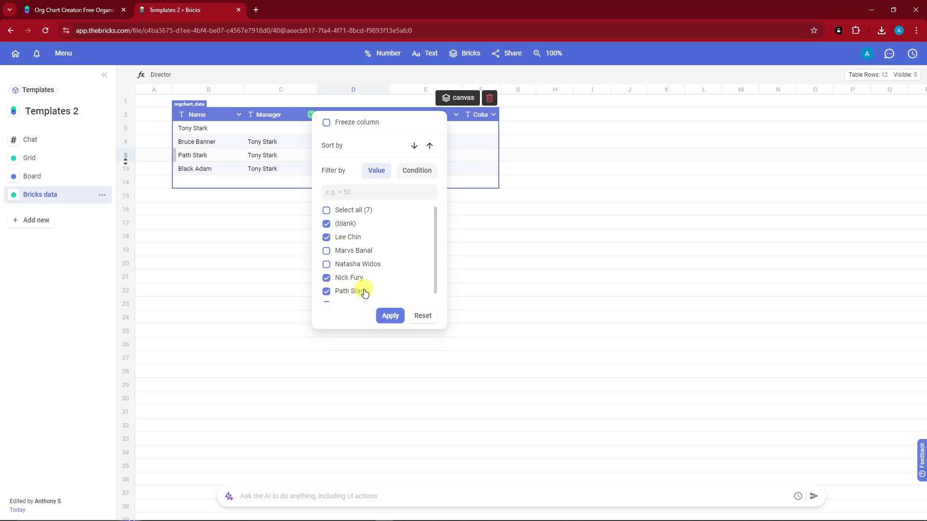
left_click(390, 316)
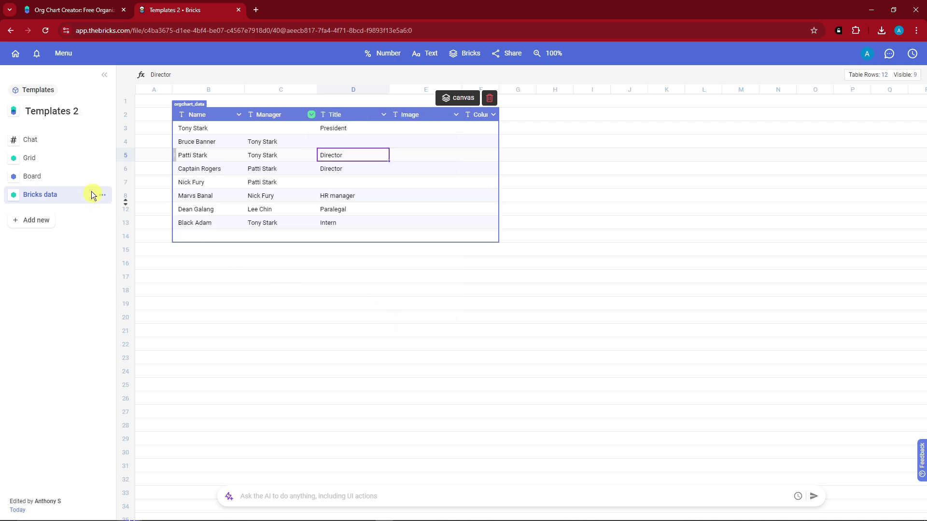
left_click(40, 145)
scroll(511, 307, "down", 2)
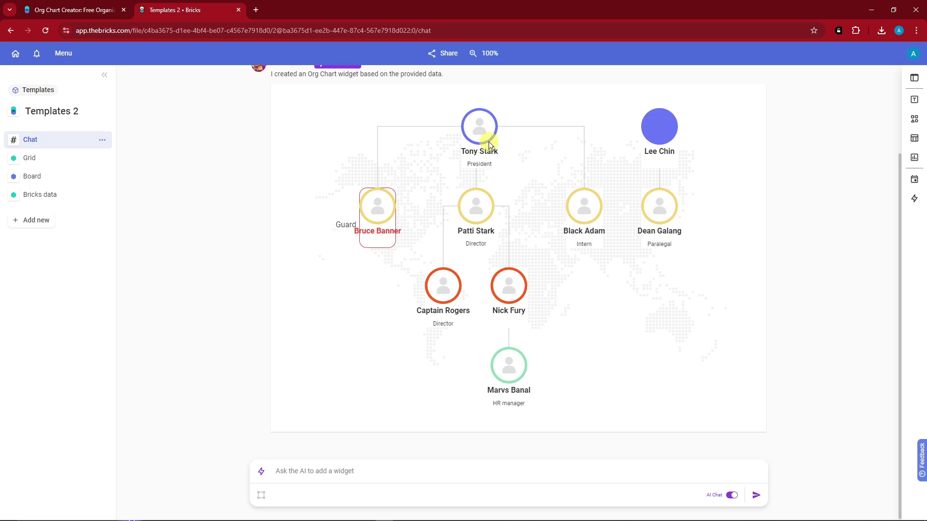
Step: Reset the Manager filter so all 12 orgchart_data rows show
left_click(45, 196)
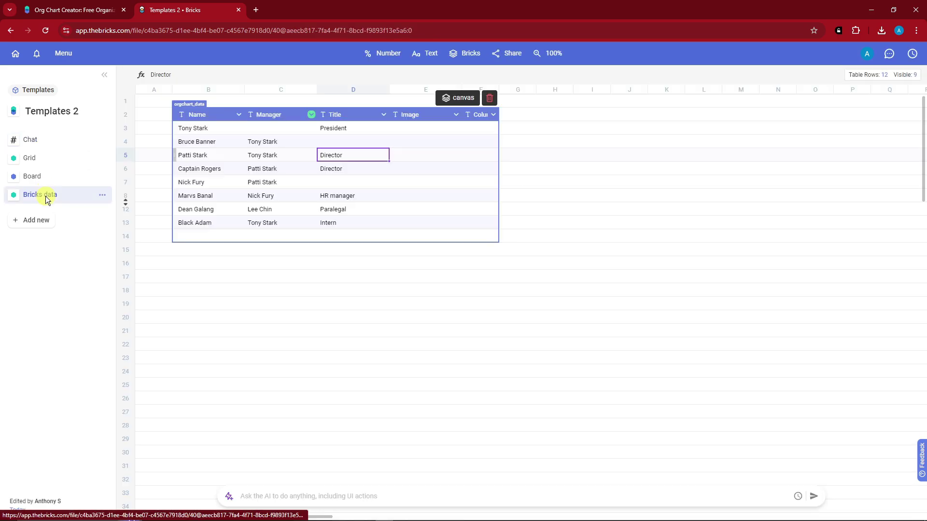
left_click(428, 129)
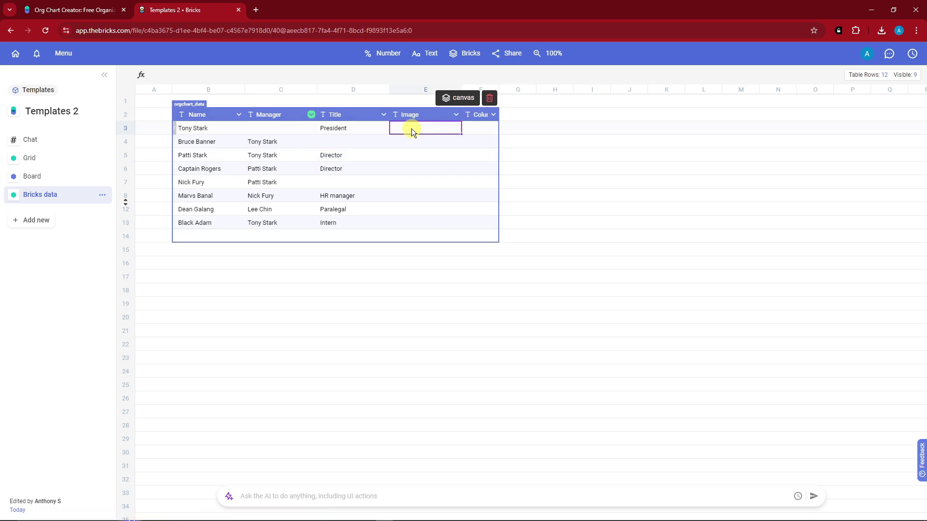
left_click(413, 131)
left_click(387, 137)
left_click(403, 140)
left_click(383, 115)
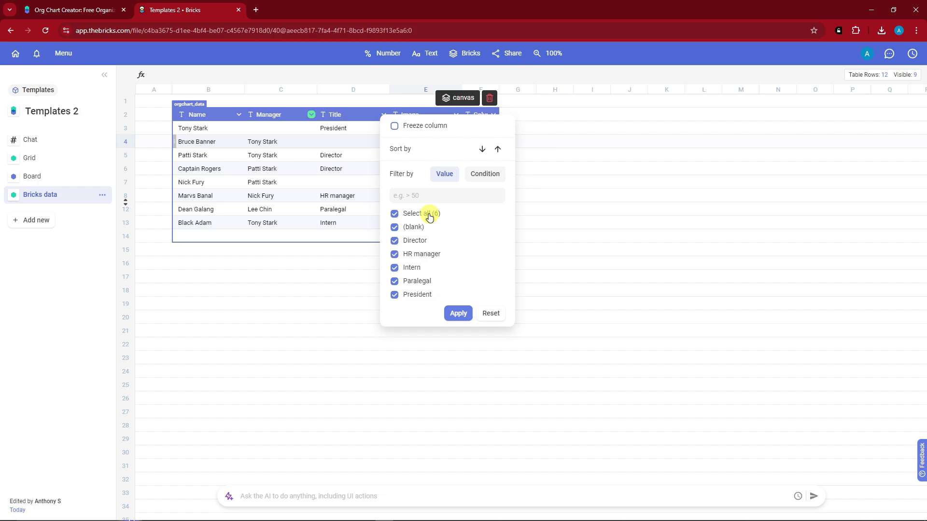
left_click(302, 119)
left_click(310, 115)
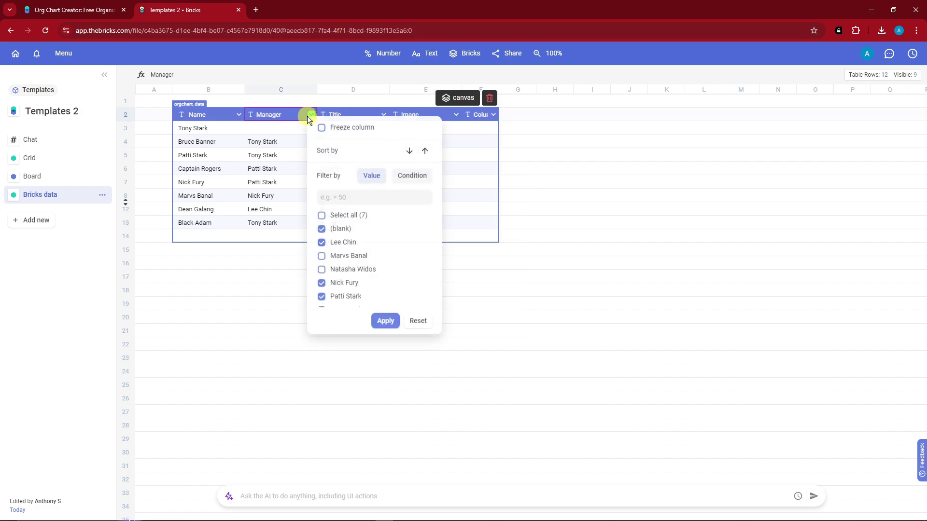
left_click(322, 215)
left_click(385, 321)
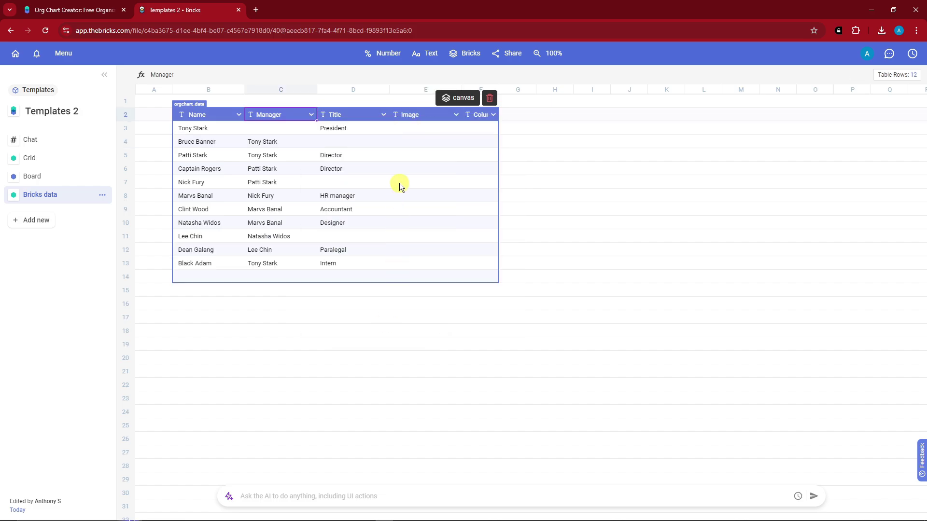
Step: Insert pexels-mccutcheon-1209843 from Downloads as Tony Stark's Image cell photo
left_click(455, 114)
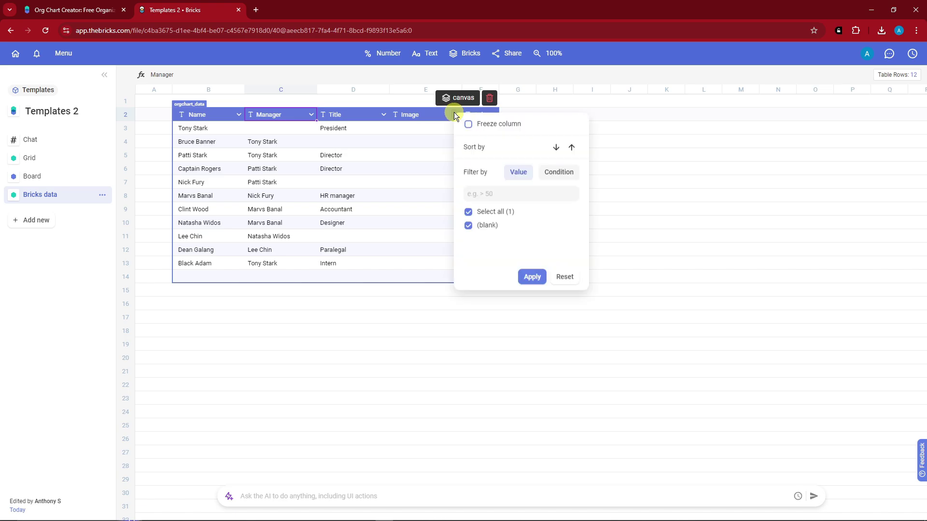
left_click(413, 132)
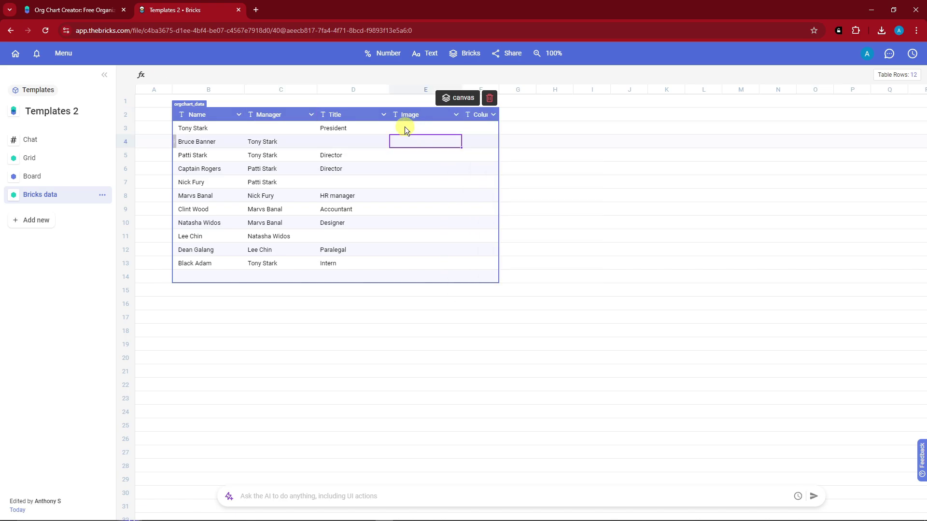
double_click(405, 127)
left_click(472, 296)
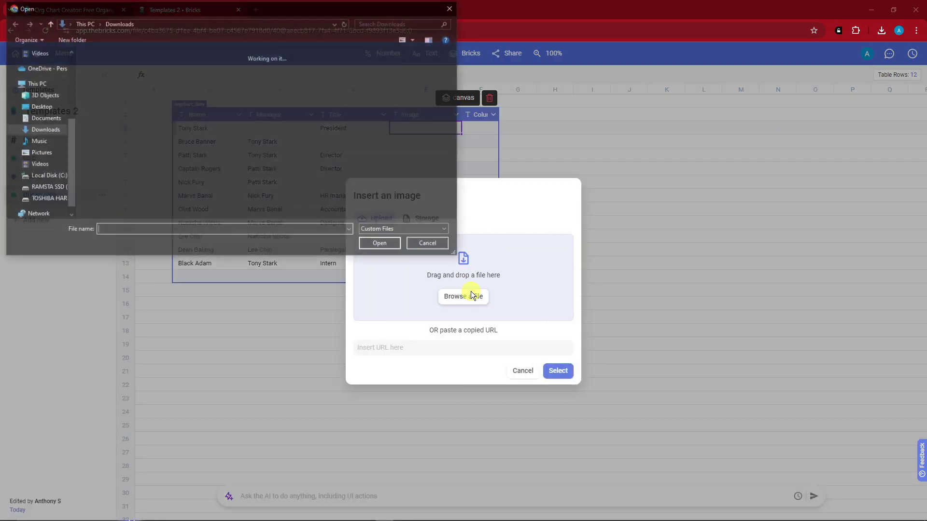
scroll(340, 135, "down", 3)
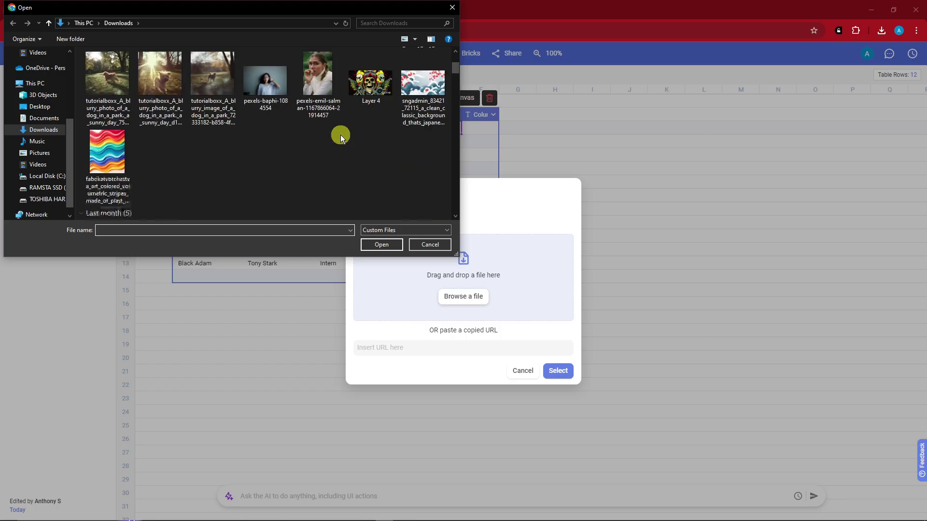
scroll(338, 137, "up", 3)
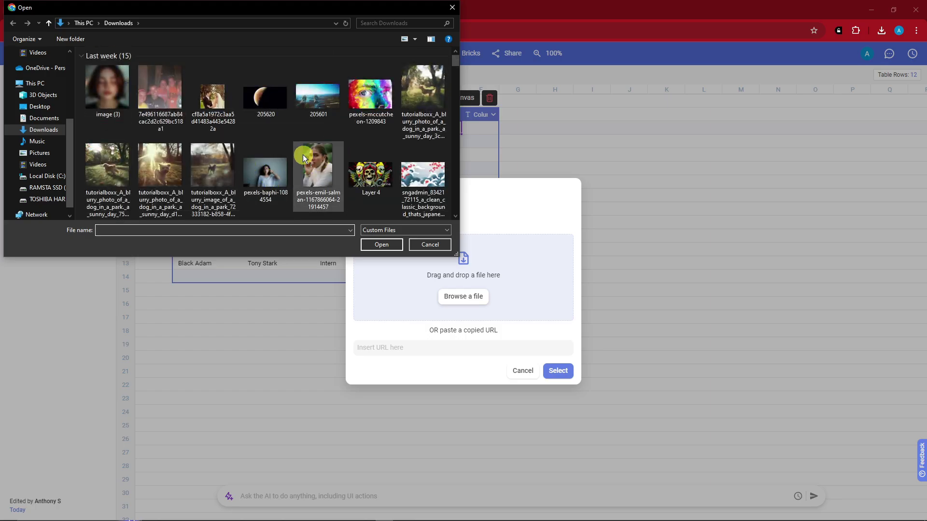
double_click(367, 95)
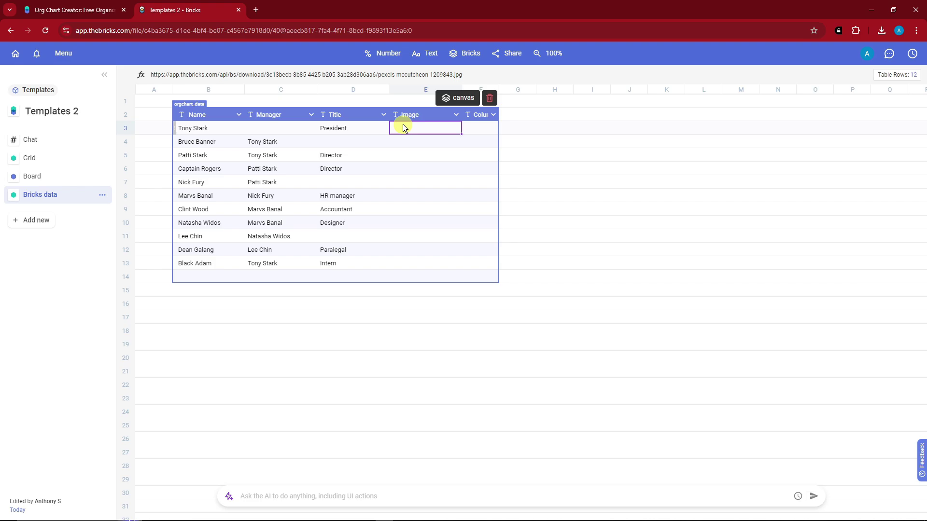
Step: Insert 205601.jpg as Bruce Banner's Image cell photo
left_click(408, 141)
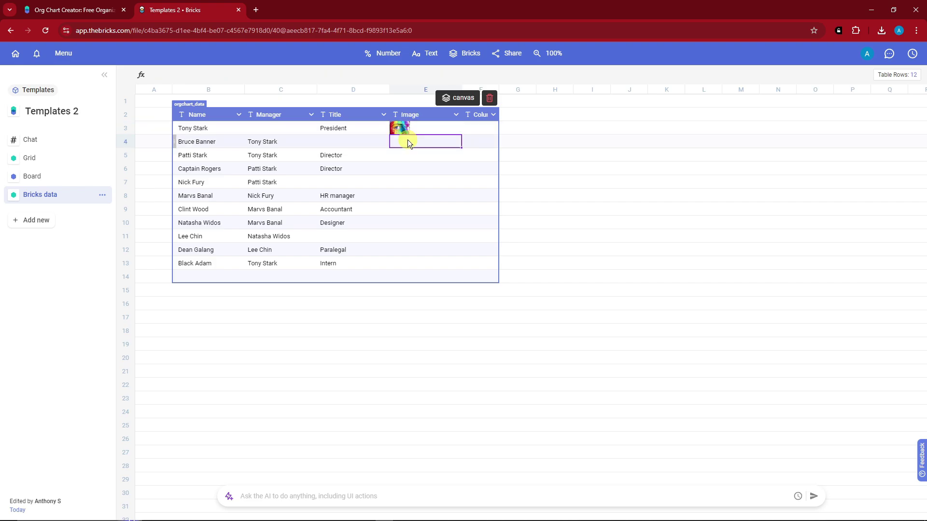
double_click(407, 141)
left_click(474, 297)
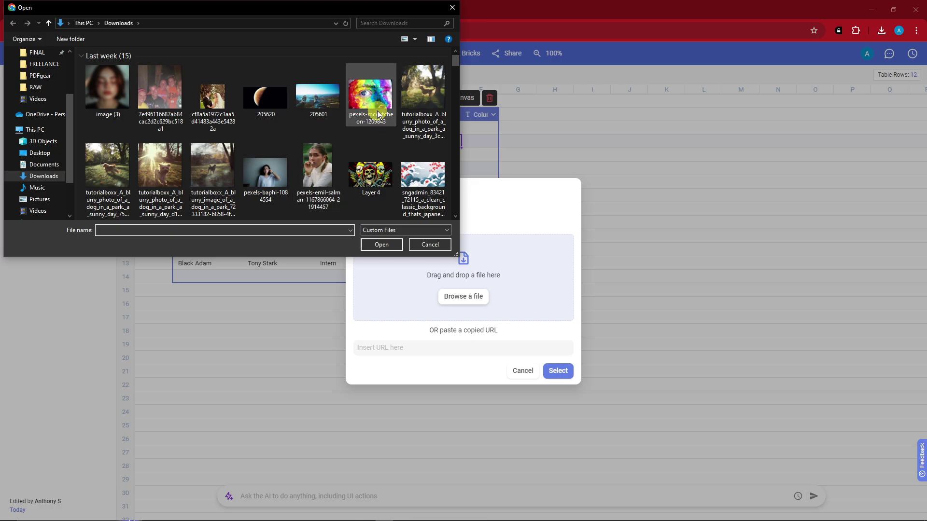
double_click(320, 106)
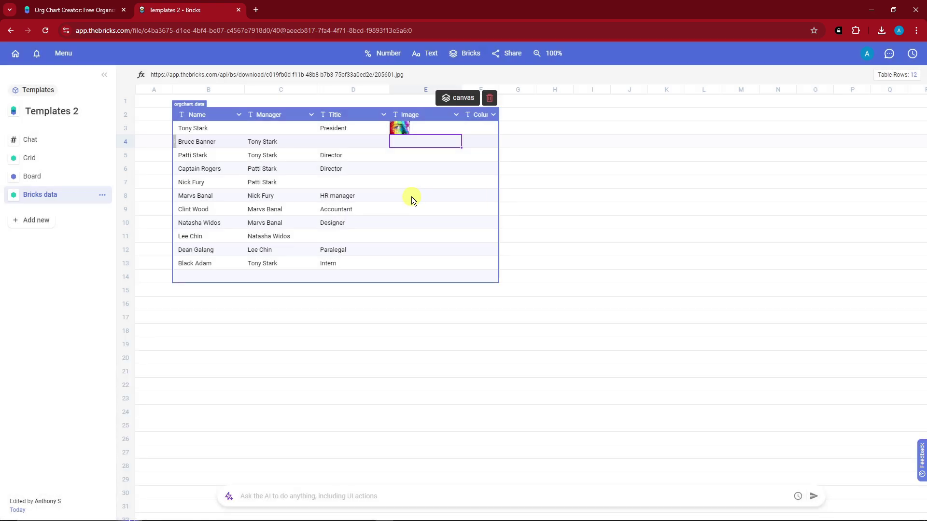
Step: Select the Chat page's org chart showing Tony Stark's and Bruce Banner's photos
left_click(33, 140)
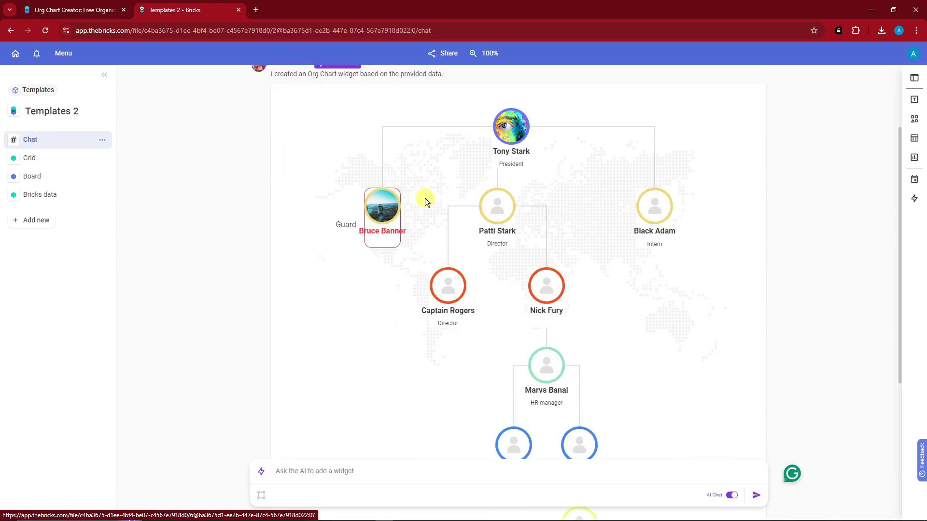
left_click(385, 208)
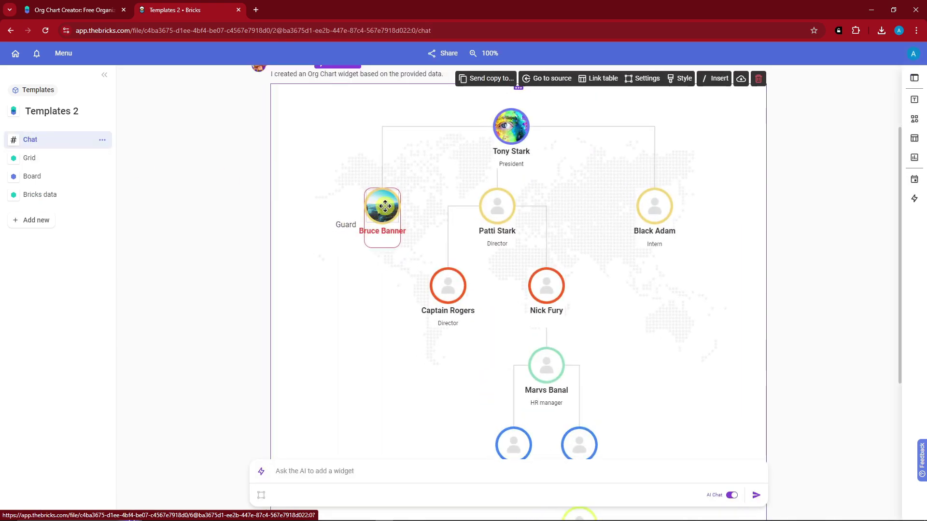
left_click_drag(385, 206, 391, 140)
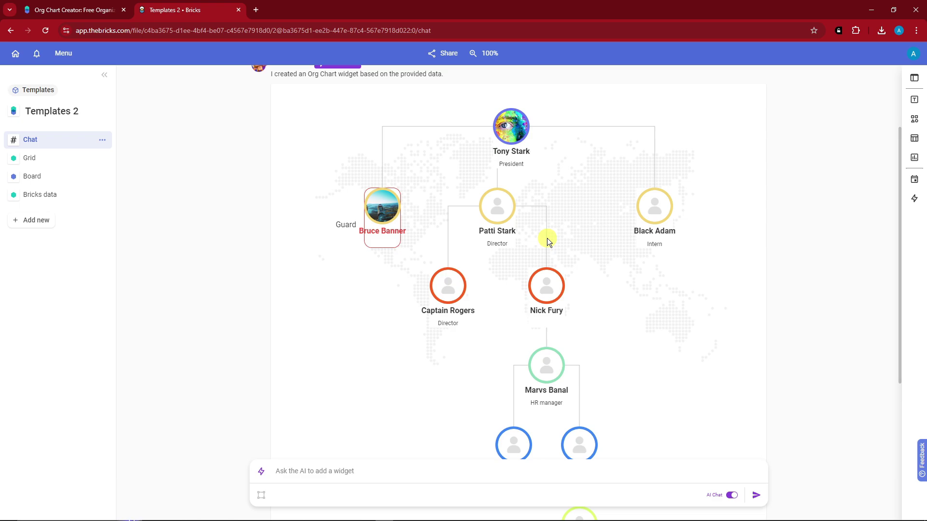
scroll(396, 194, "up", 2)
left_click(361, 240)
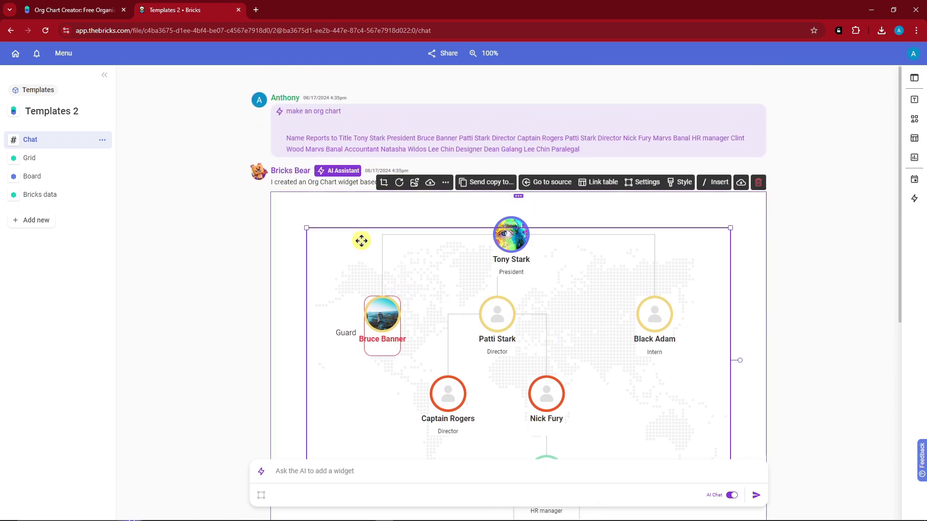
Step: Send a copy of the org chart to Board and bring up the Text templates
left_click(502, 186)
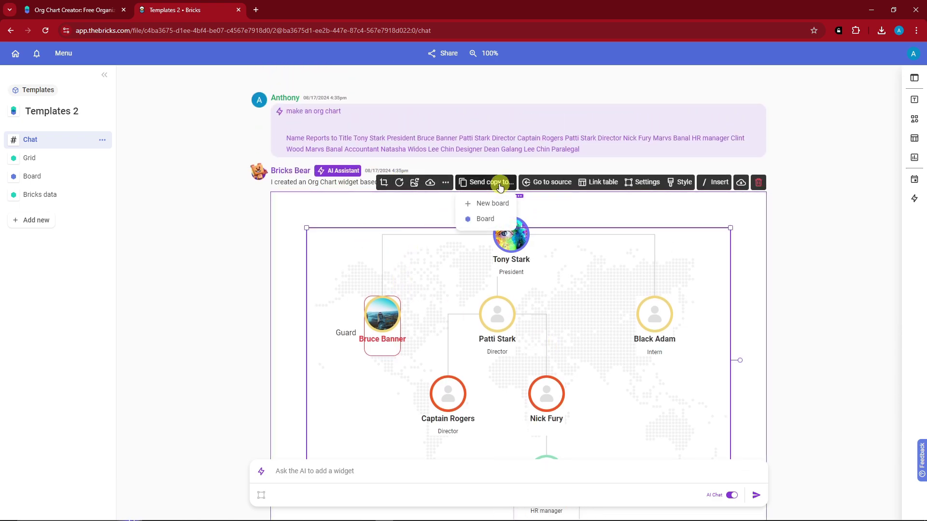
left_click(480, 219)
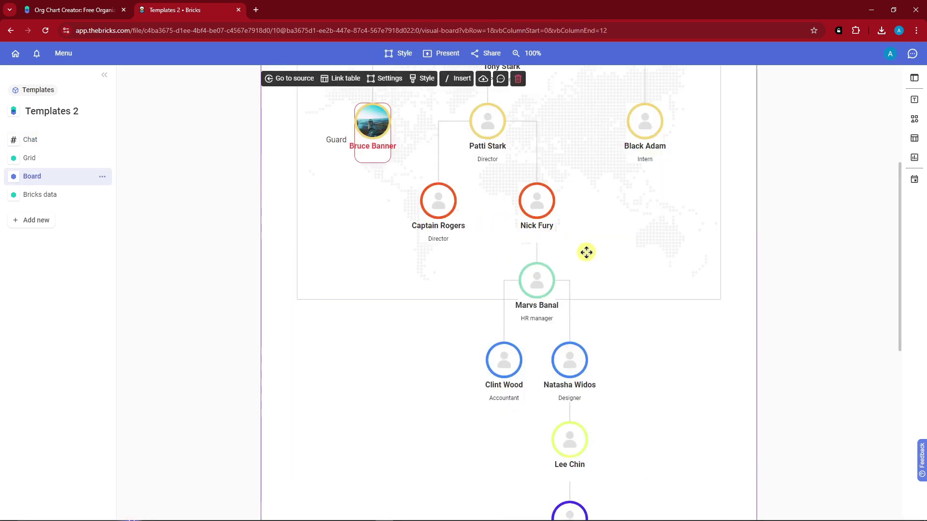
scroll(589, 251, "up", 3)
scroll(592, 252, "down", 3)
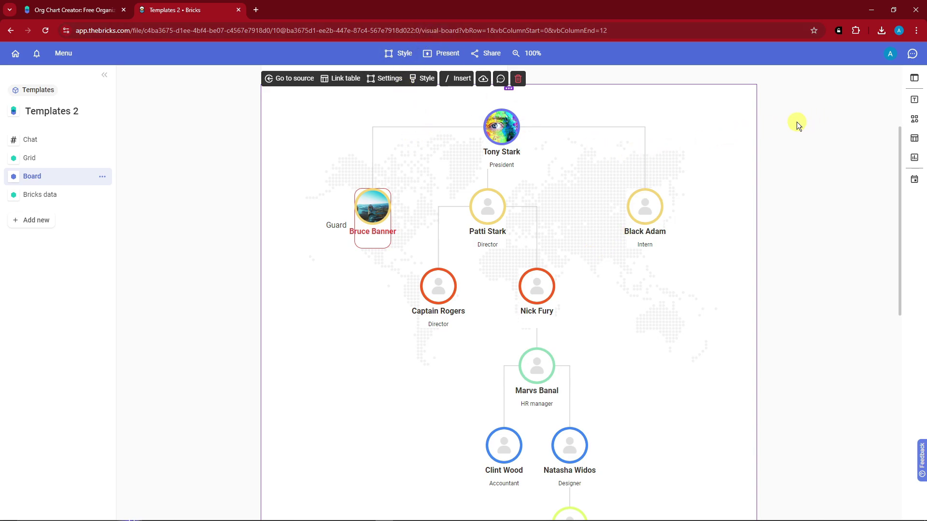
left_click(916, 100)
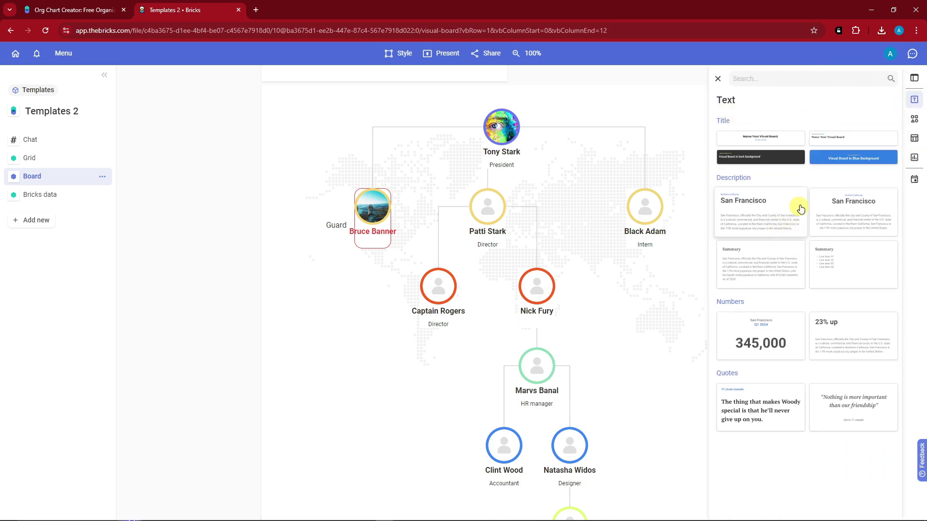
Step: Add the blue Title block and stretch it full width above the org chart
left_click(860, 155)
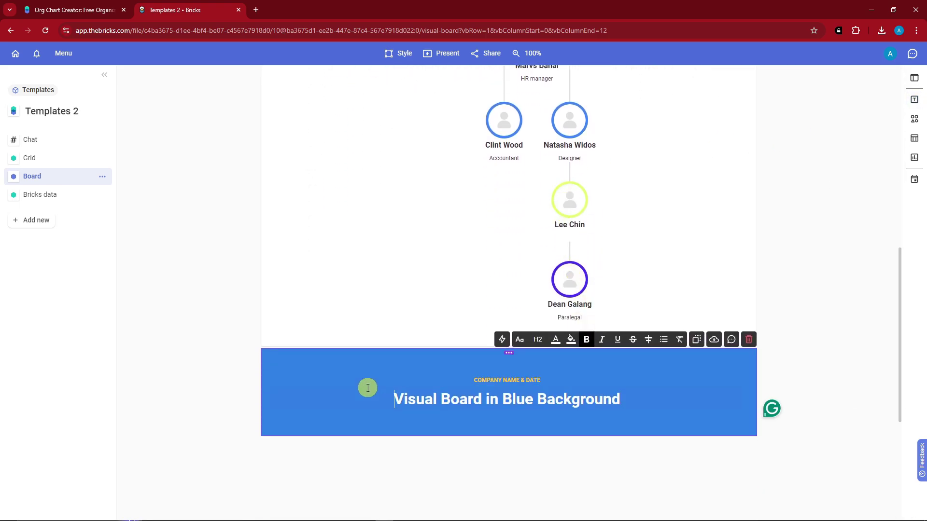
left_click(311, 365)
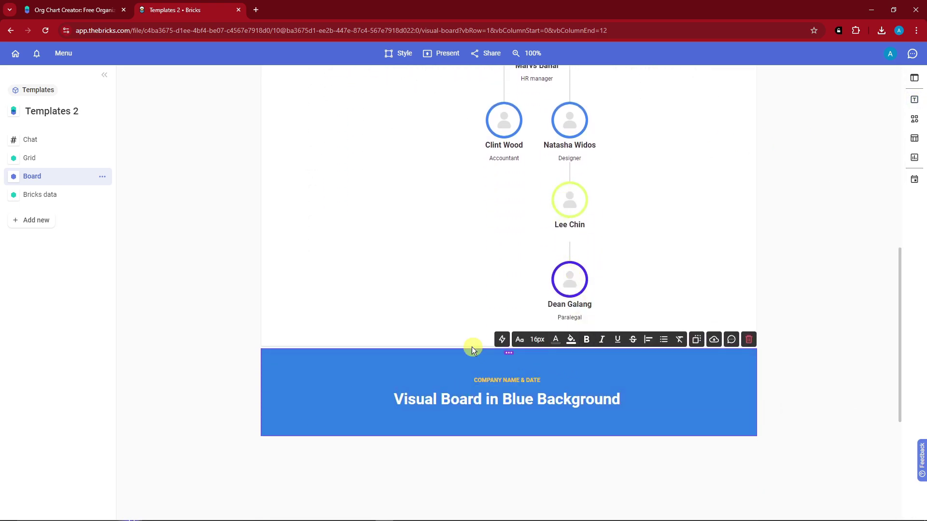
left_click(430, 332)
left_click(493, 357)
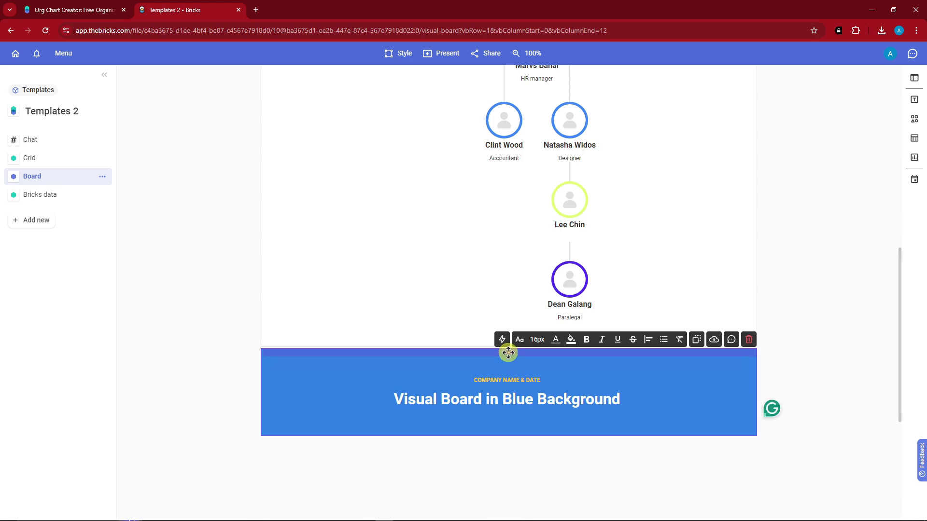
left_click_drag(506, 352, 517, 165)
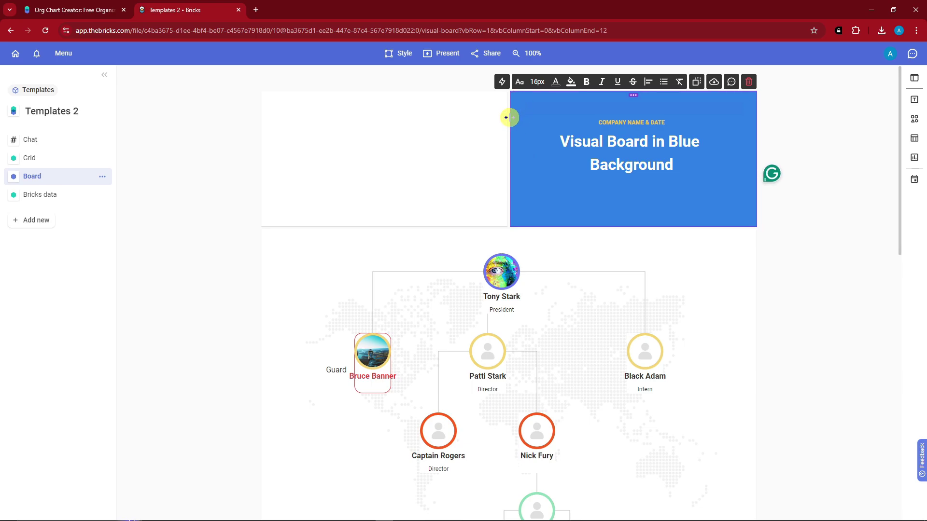
left_click_drag(510, 118, 262, 129)
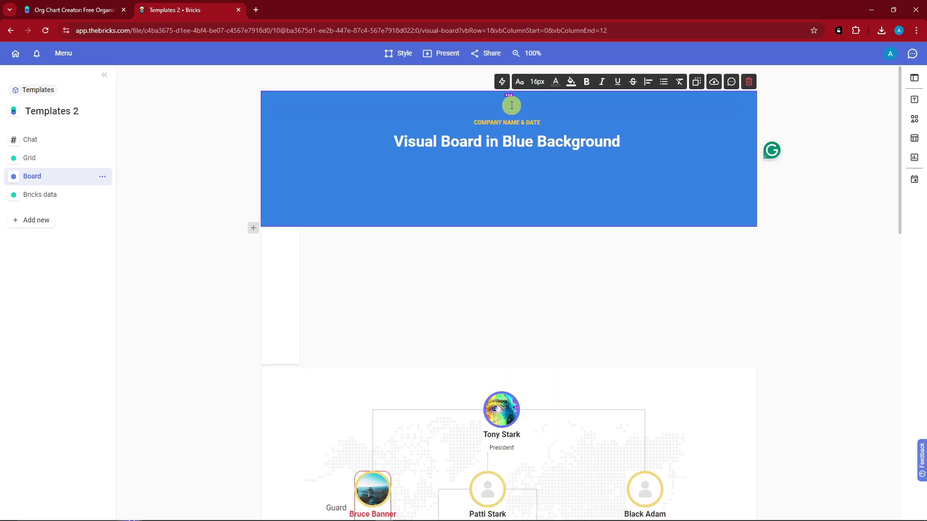
left_click_drag(511, 94, 535, 151)
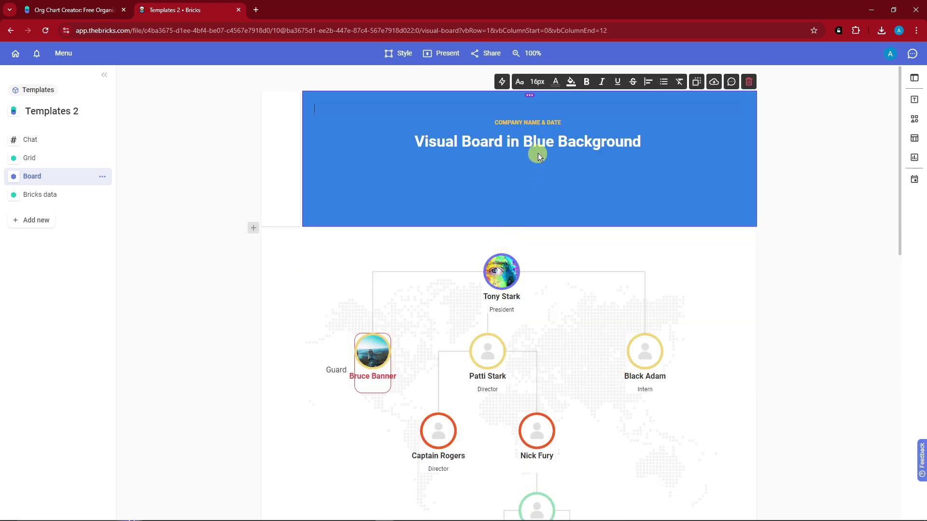
left_click_drag(300, 153, 259, 152)
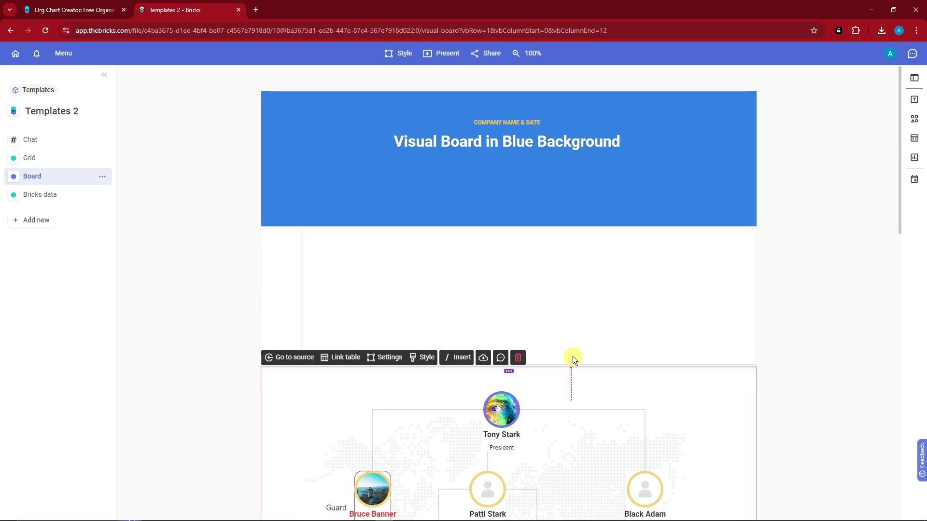
Step: Move the org chart up under the title and widen it to both board edges
left_click_drag(509, 371, 502, 248)
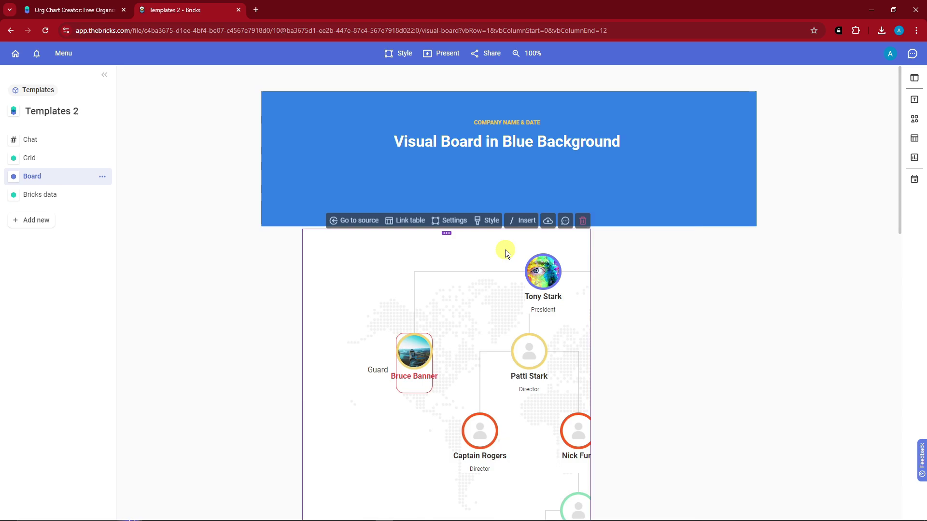
left_click_drag(661, 253, 714, 252)
left_click(573, 147)
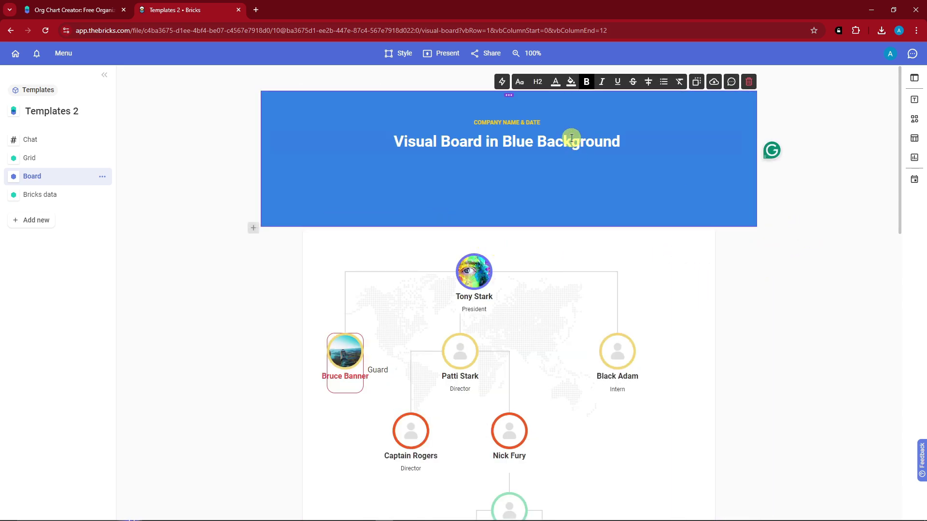
left_click(618, 261)
left_click_drag(714, 273, 755, 274)
left_click_drag(305, 257, 265, 256)
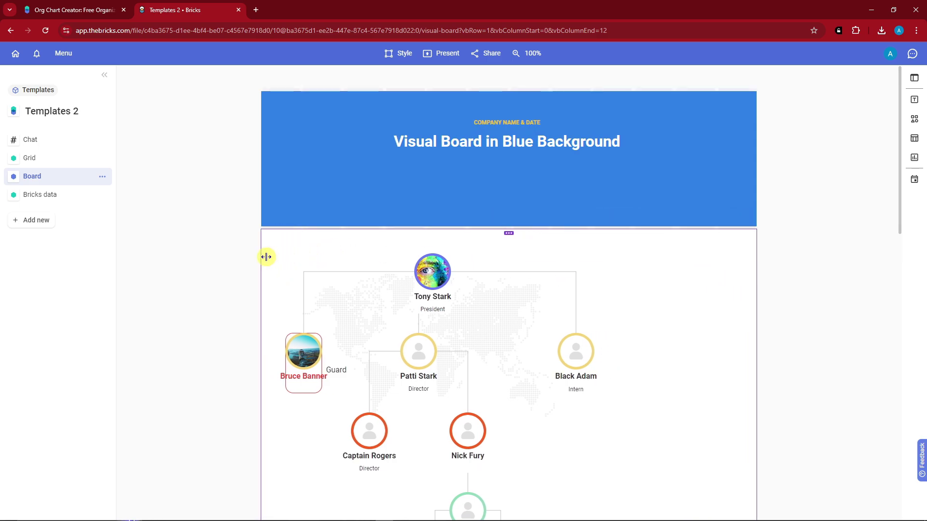
left_click(915, 99)
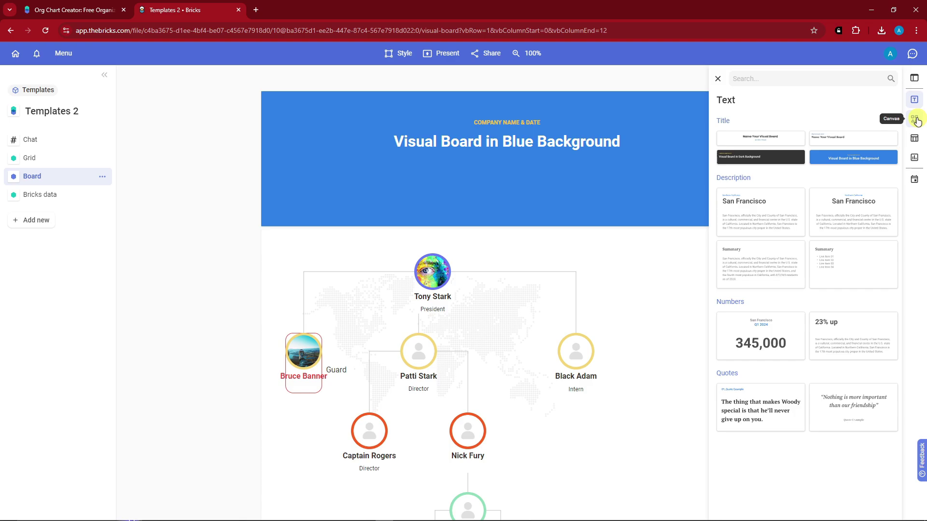
Step: Place the Monthly Sales of Products bar chart in the empty slot below the org chart
left_click(914, 158)
left_click(914, 158)
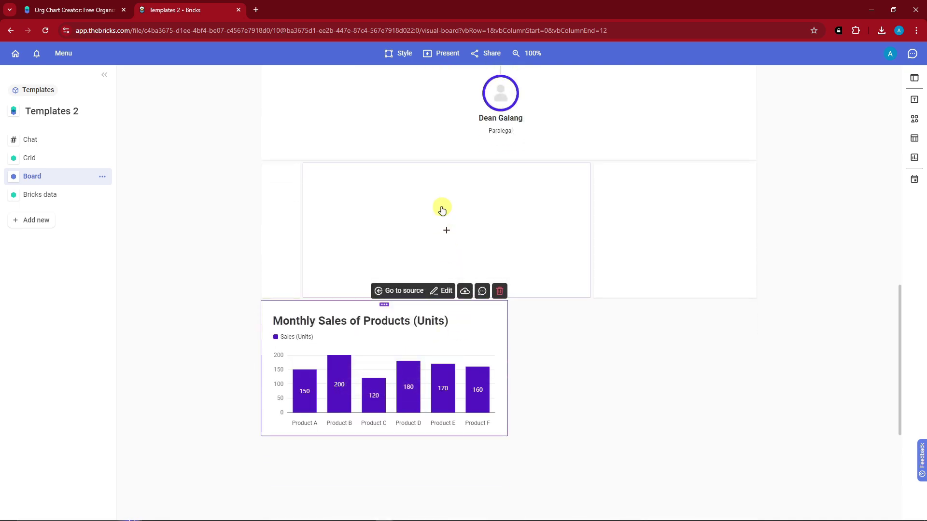
left_click_drag(384, 305, 383, 182)
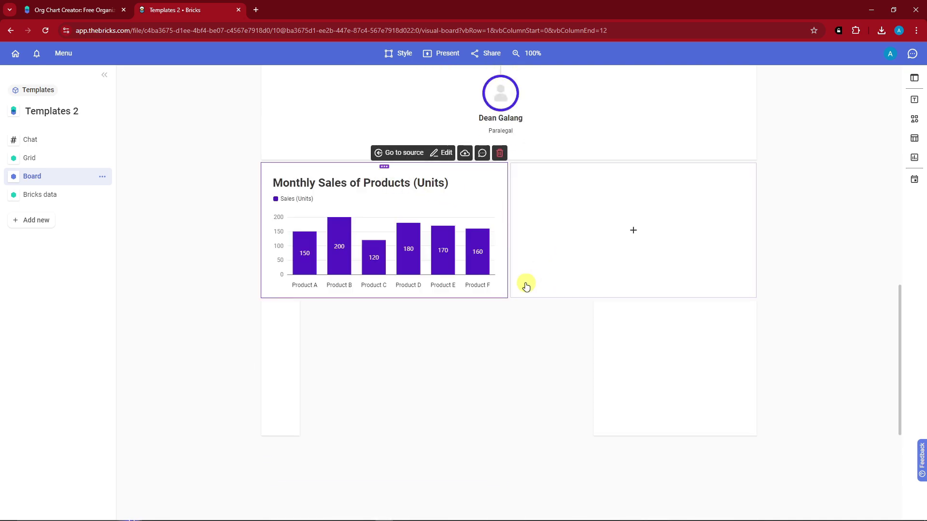
scroll(546, 355, "up", 6)
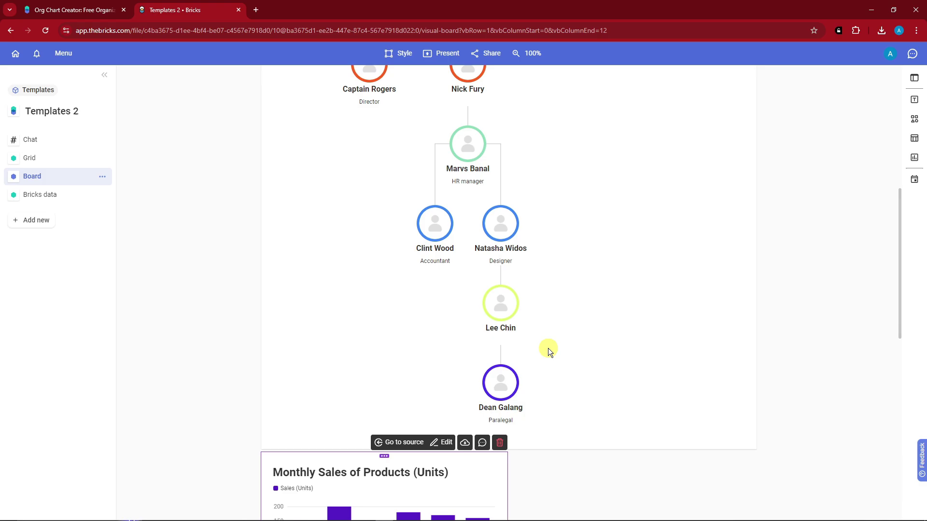
scroll(549, 349, "up", 5)
scroll(548, 349, "down", 2)
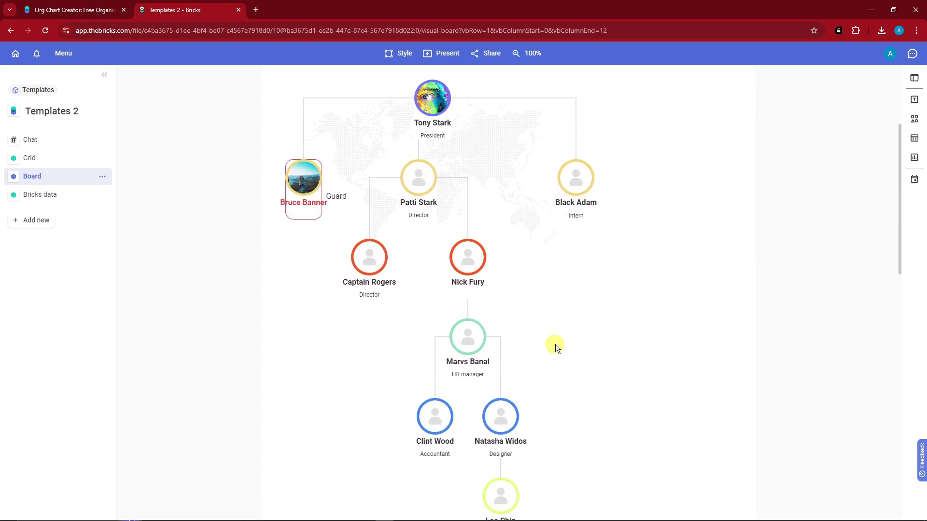
scroll(560, 343, "down", 6)
scroll(569, 346, "up", 8)
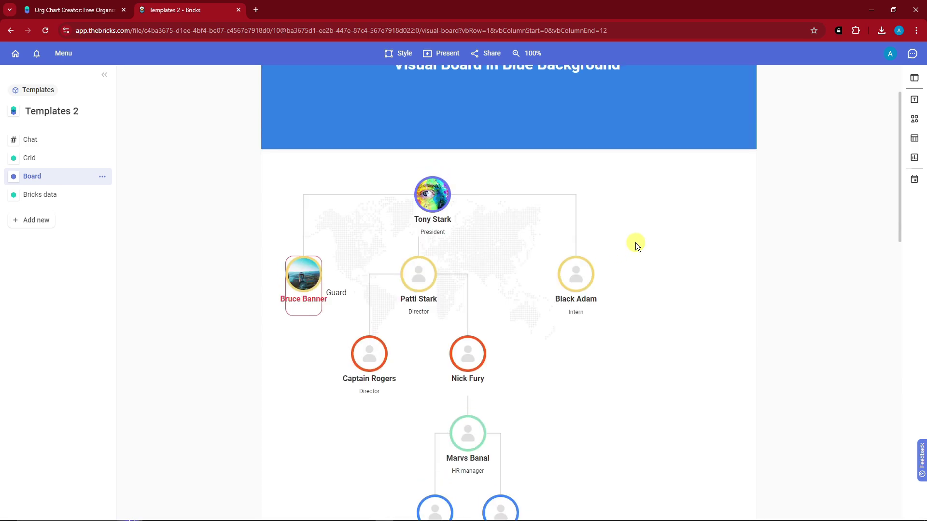
left_click(443, 57)
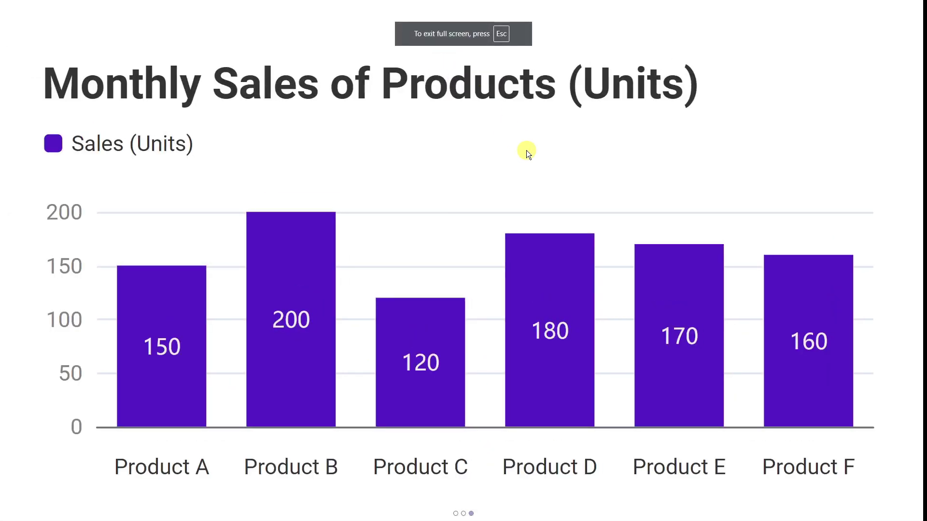
key("Left")
key("Left")
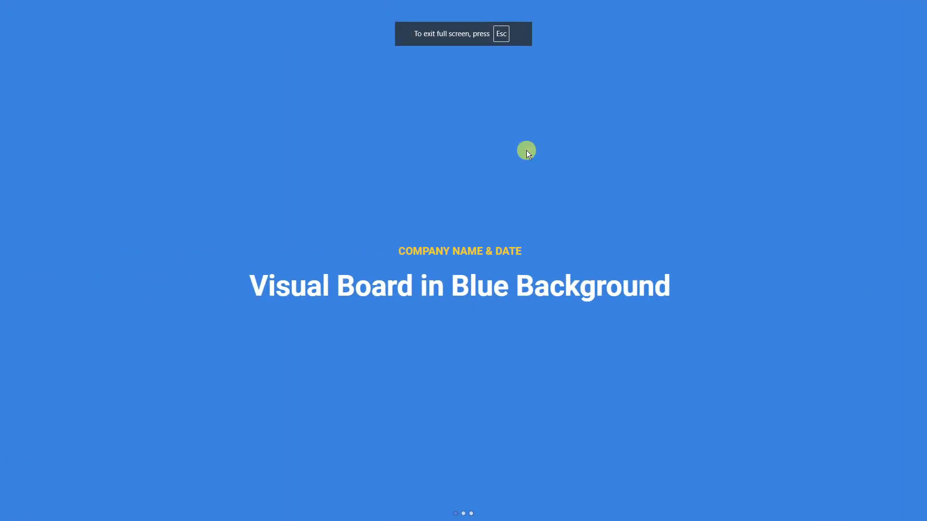
key("Right")
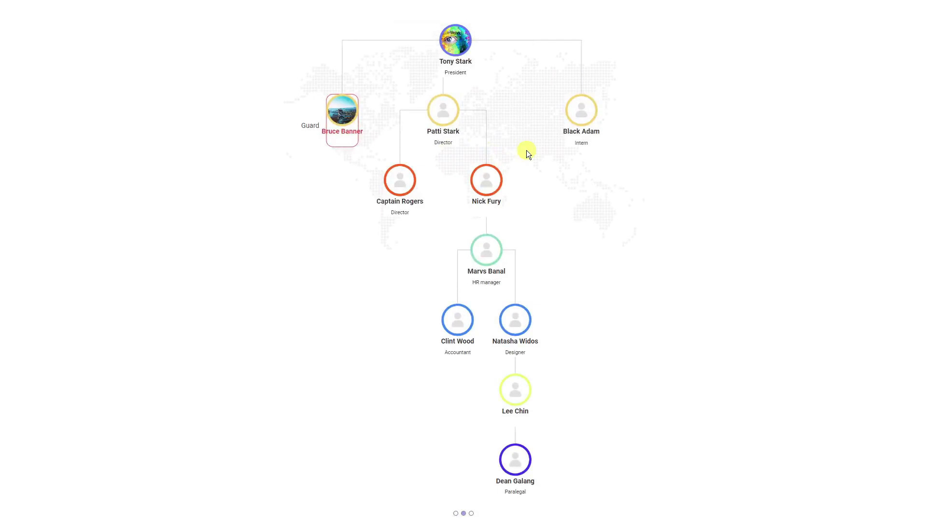
key("Left")
key("Right")
key("Right")
key("Escape")
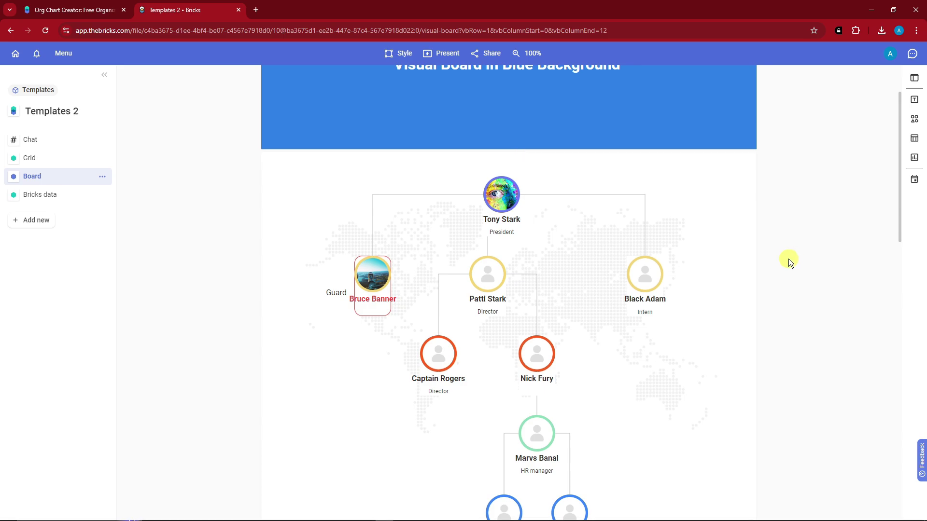
left_click_drag(899, 215, 529, 184)
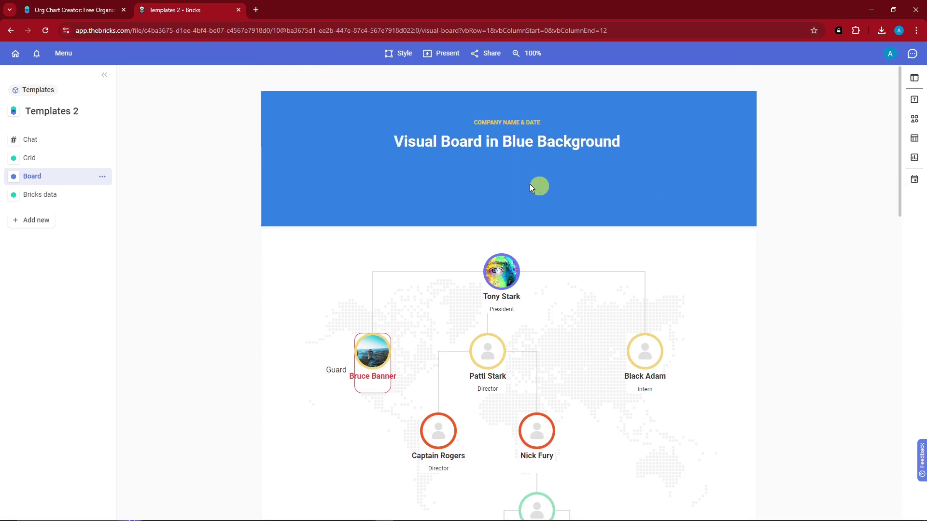
left_click(440, 30)
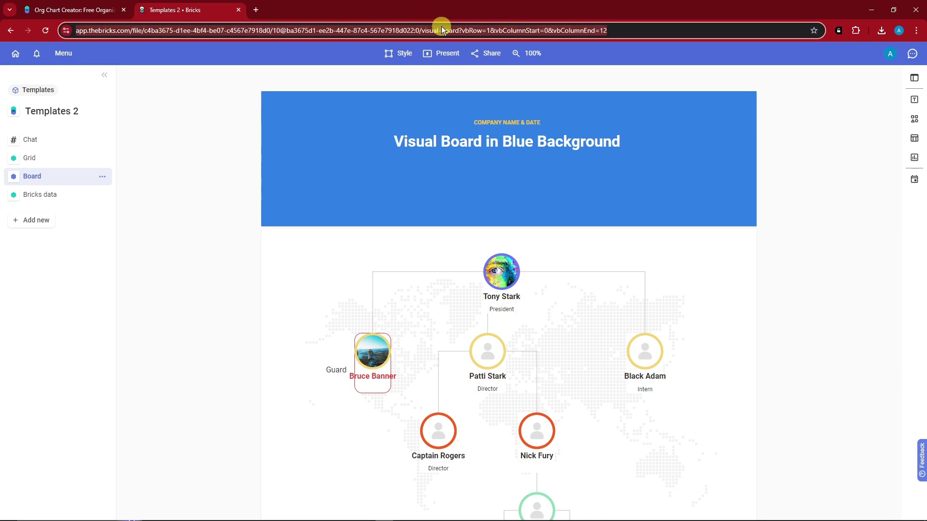
left_click(491, 54)
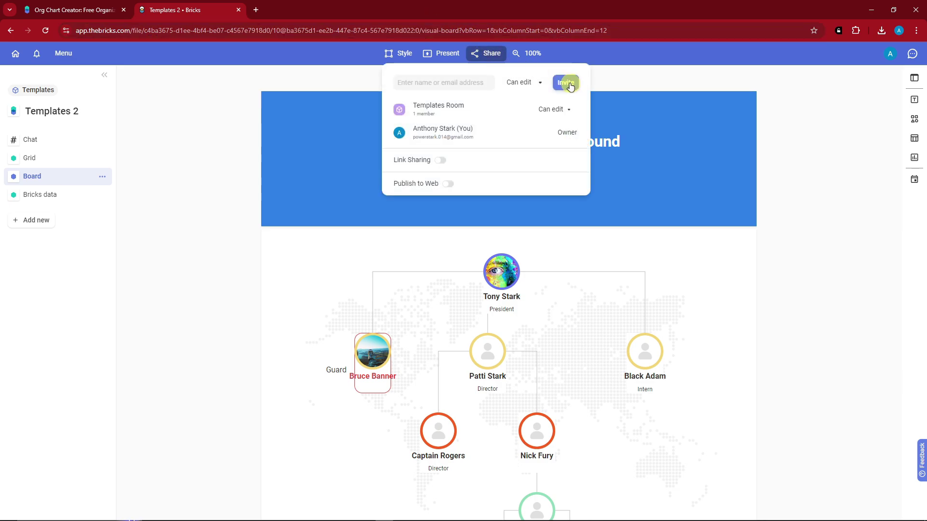
left_click(541, 84)
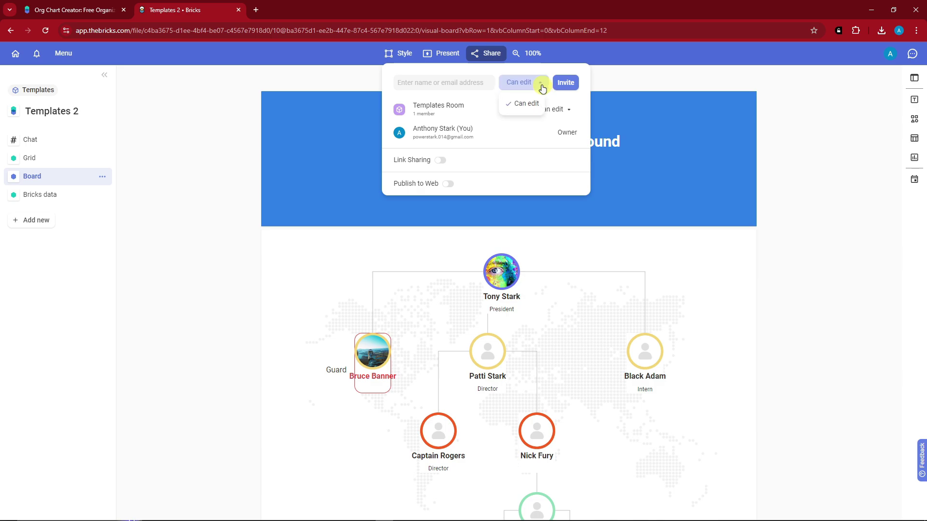
left_click(541, 85)
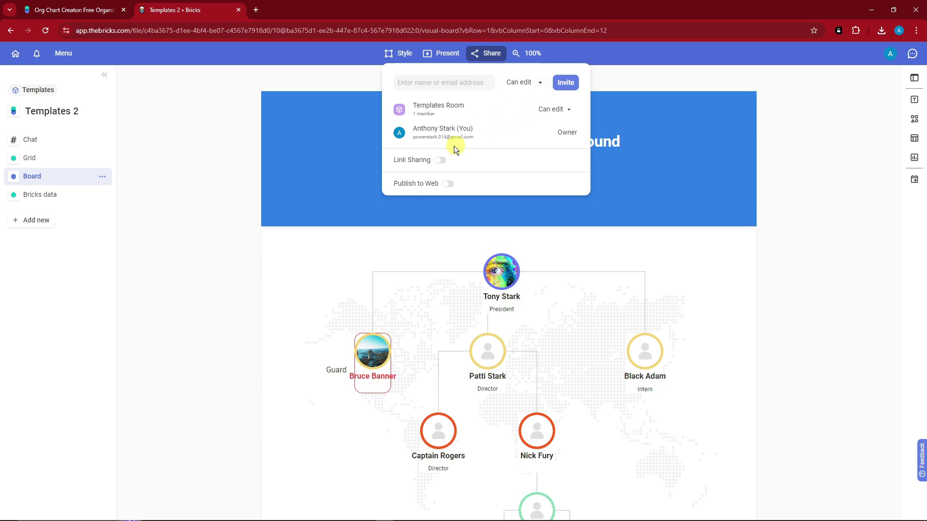
left_click(448, 187)
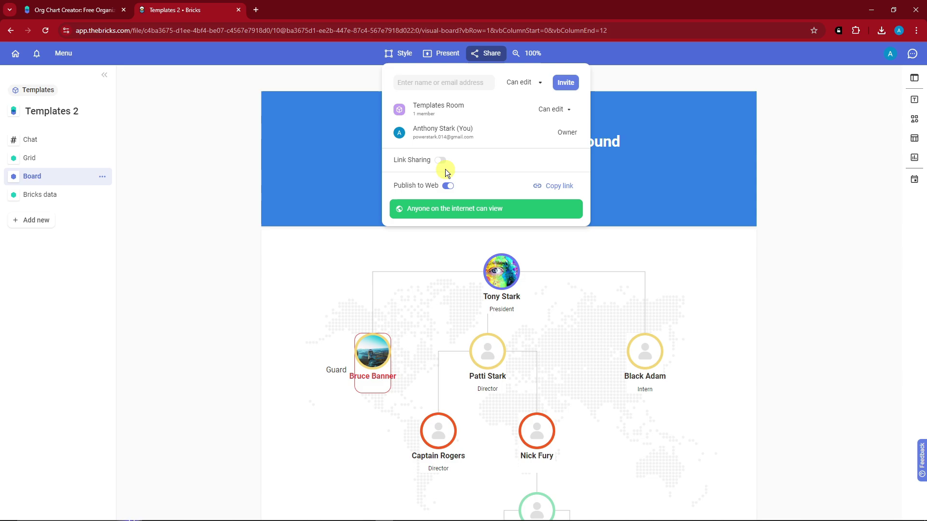
left_click(440, 161)
left_click(440, 161)
left_click(440, 161)
left_click(449, 217)
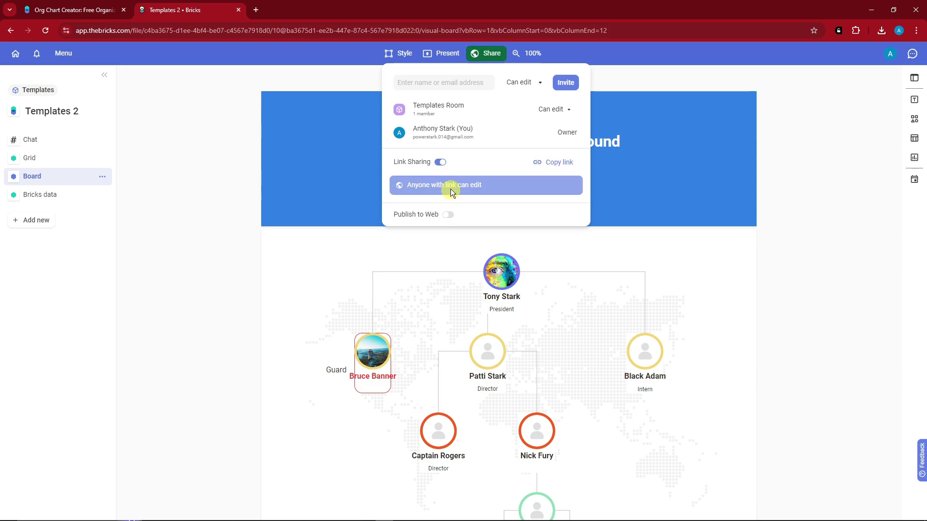
left_click(440, 162)
left_click(447, 186)
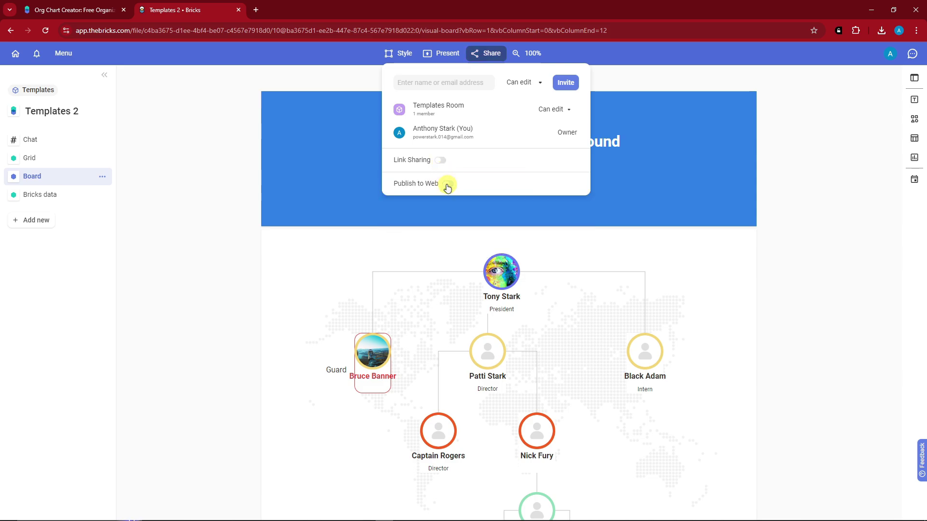
left_click(809, 176)
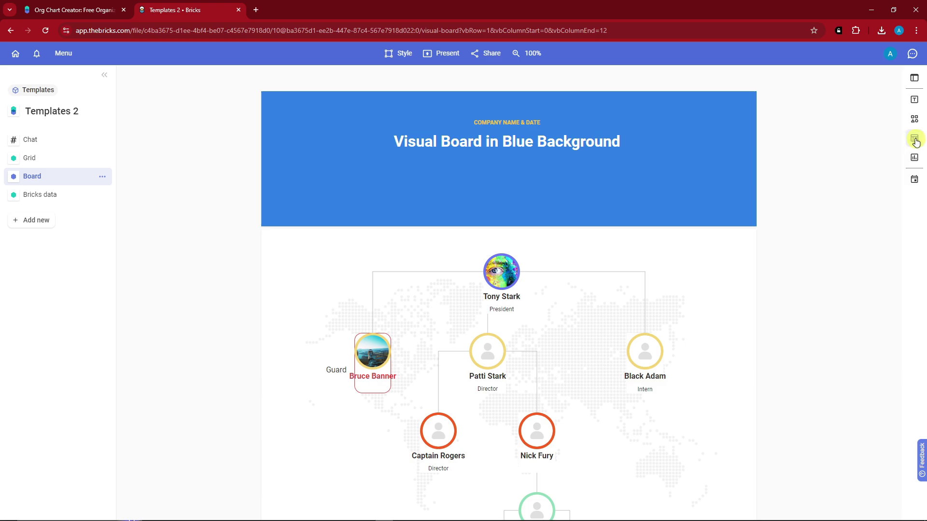
Step: Insert the numbered eight-step vertical timeline template into the board
left_click(914, 118)
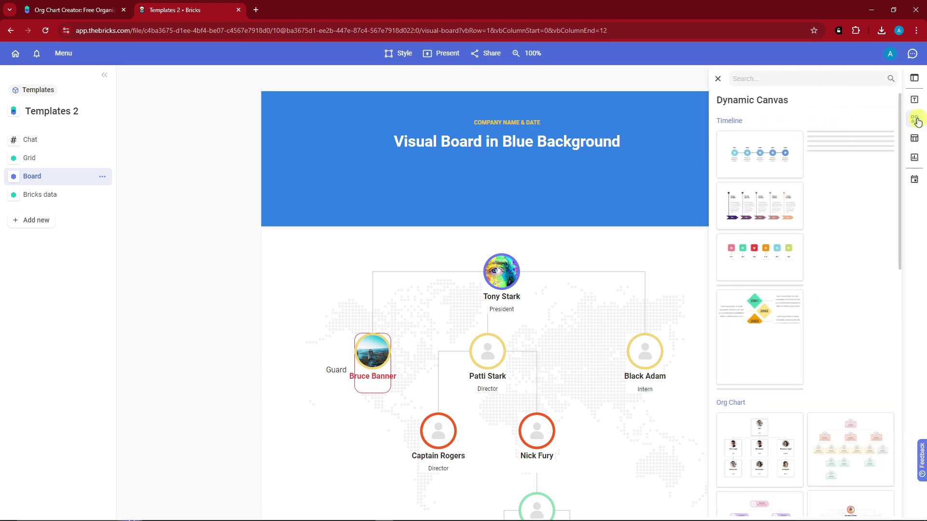
scroll(772, 217, "down", 4)
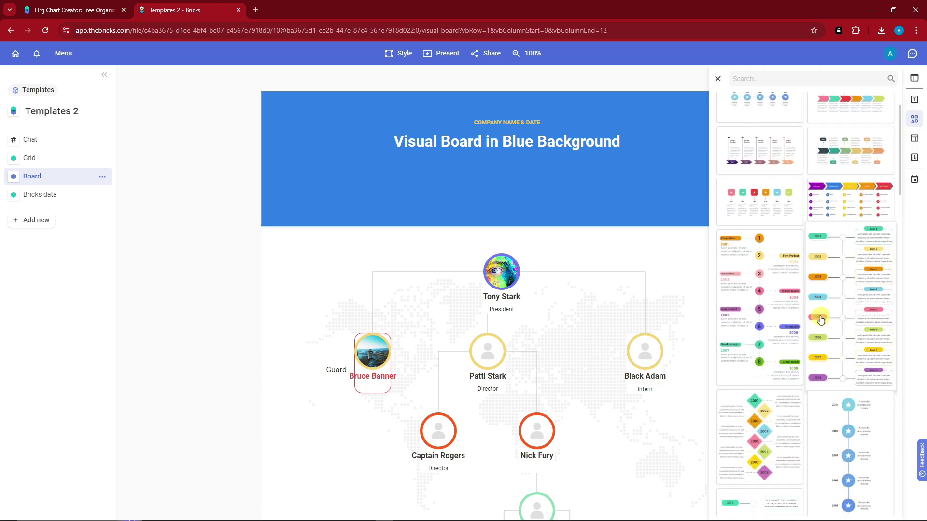
left_click(749, 258)
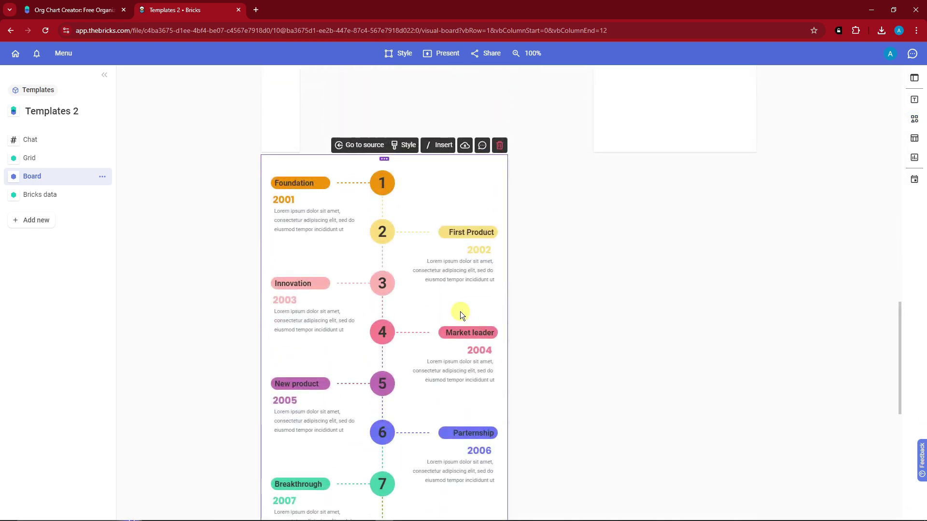
Step: Replace the Foundation 2001 entry's placeholder description with 'SAMPLE TEXT'
left_click(381, 182)
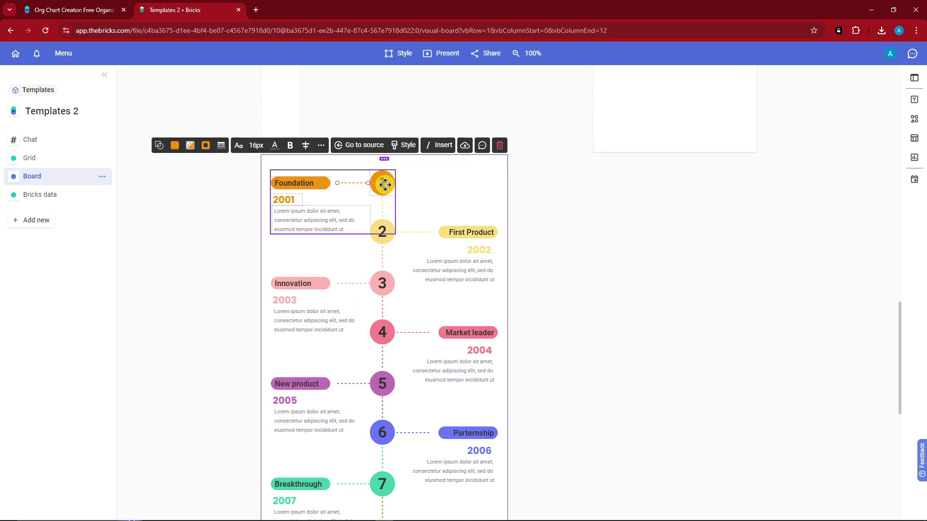
left_click(312, 212)
double_click(341, 221)
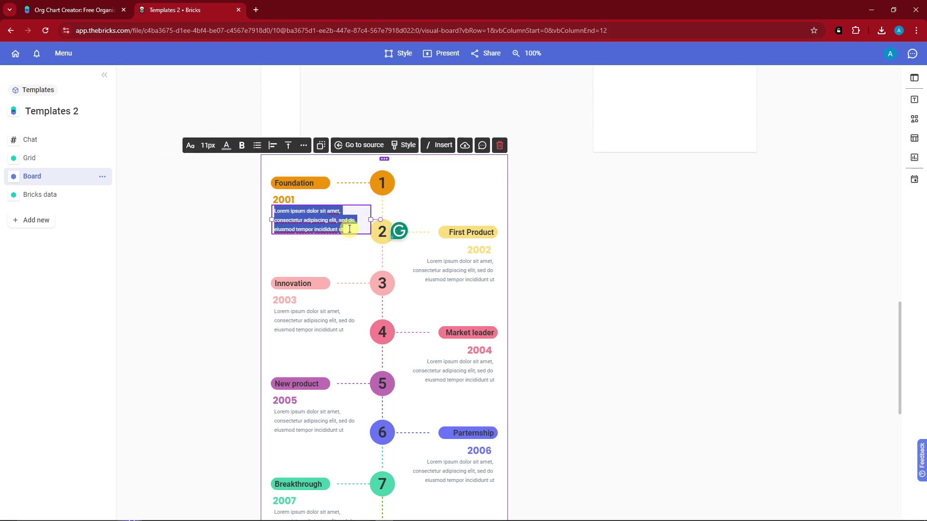
type("SAMPLE TEXT")
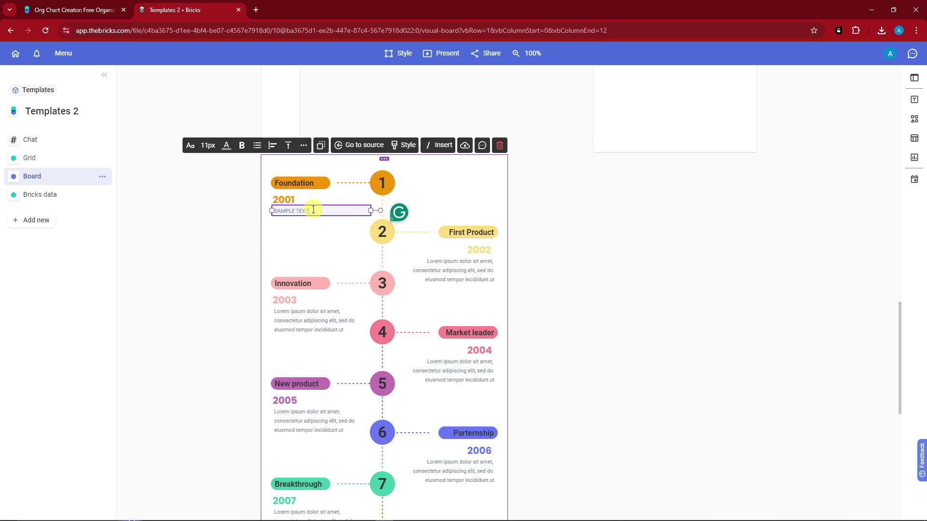
left_click_drag(310, 211, 258, 214)
left_click(559, 187)
scroll(768, 324, "up", 10)
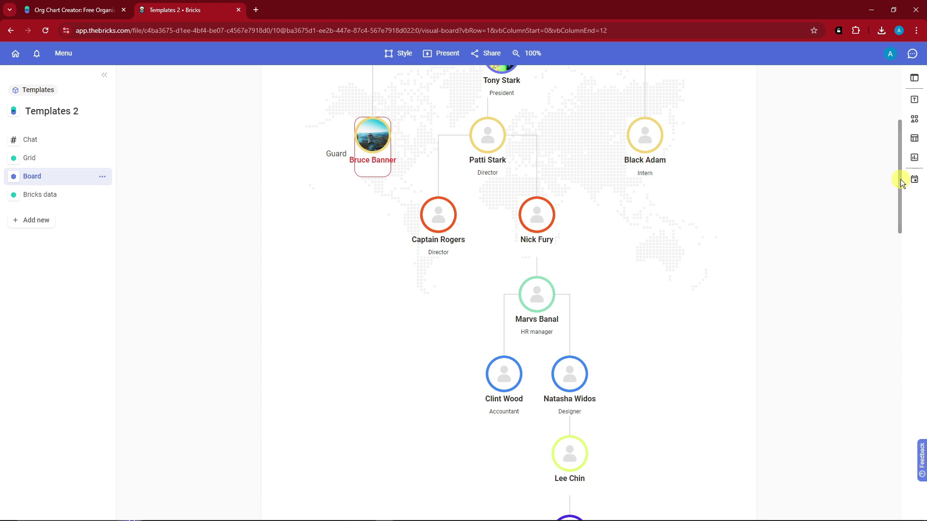
left_click_drag(900, 178, 894, 123)
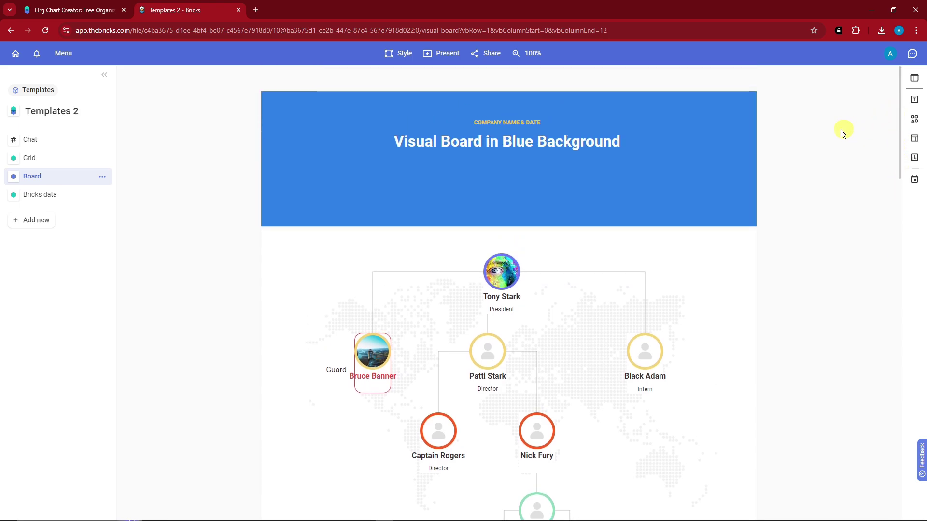
left_click_drag(899, 93, 899, 125)
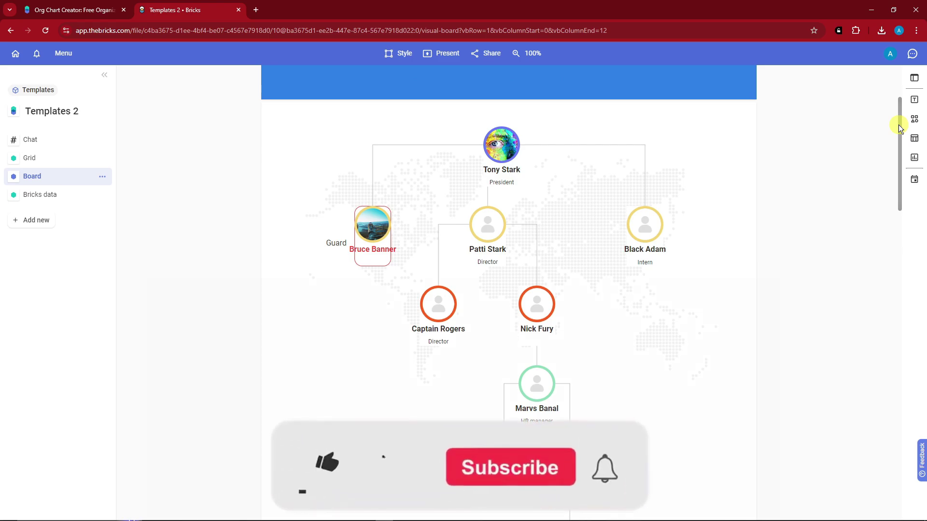
left_click_drag(899, 125, 901, 215)
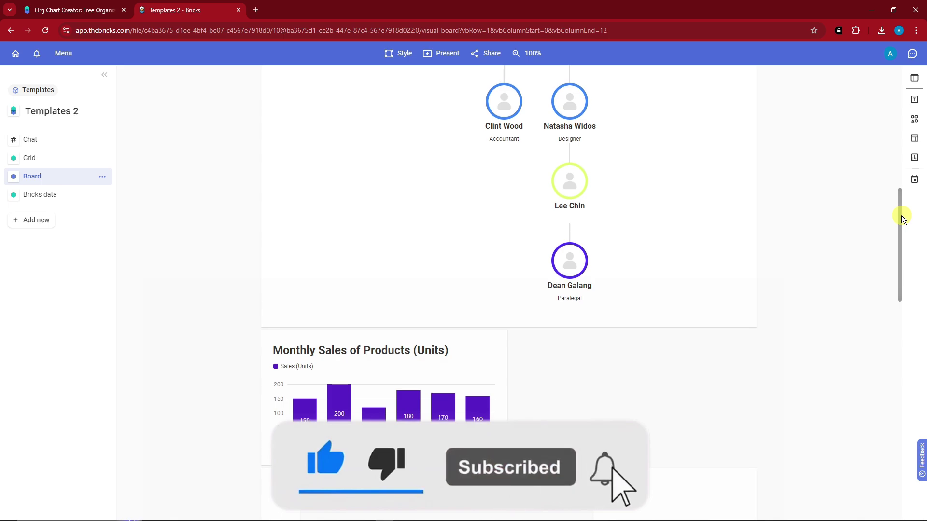
left_click_drag(902, 215, 898, 239)
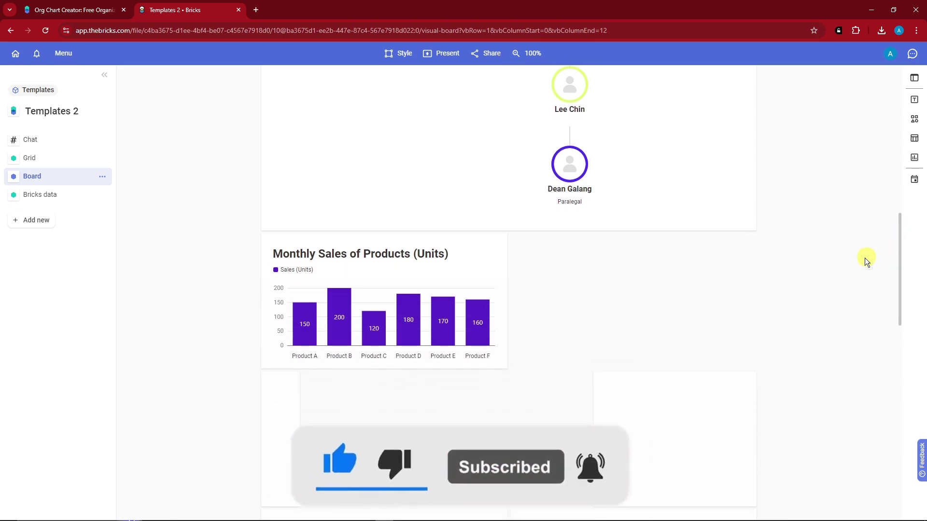